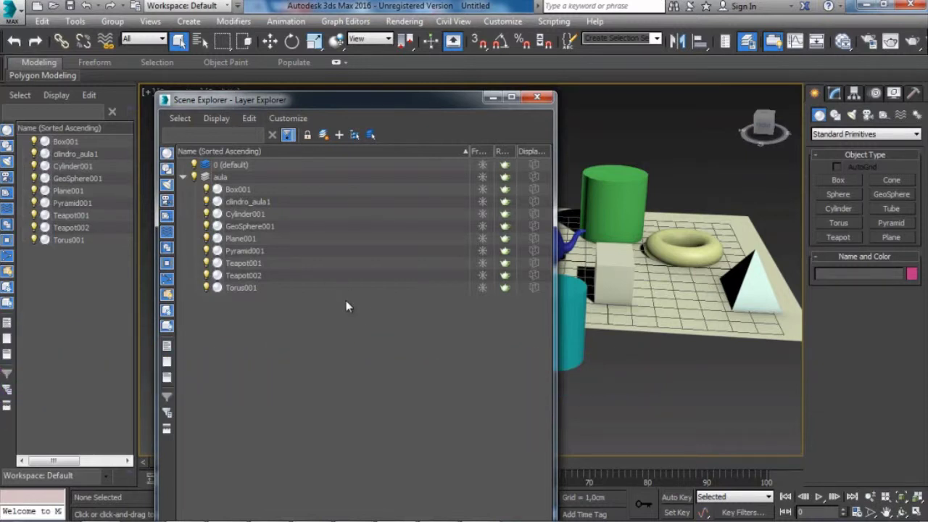
Move the Layer Explorer window aside so that the scene's objects are uncovered in the viewport.
drag(321, 100, 357, 112)
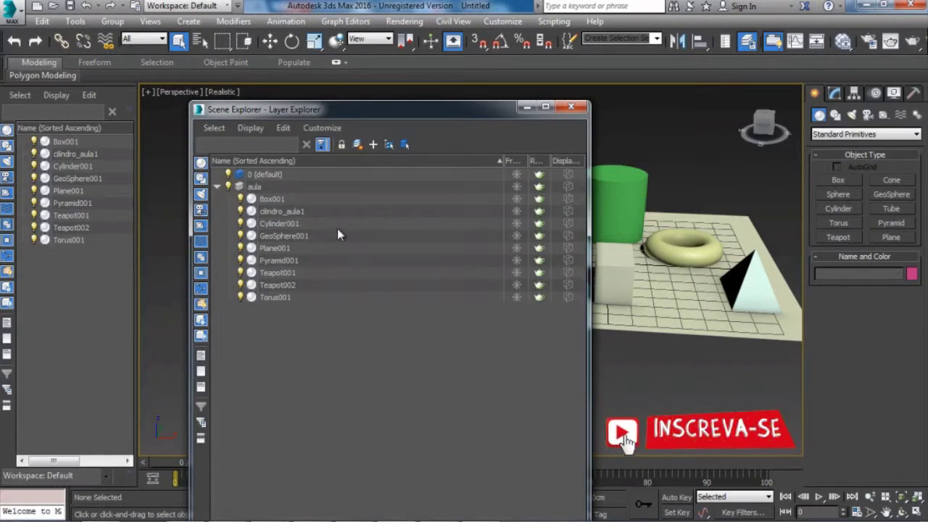
drag(356, 110, 152, 107)
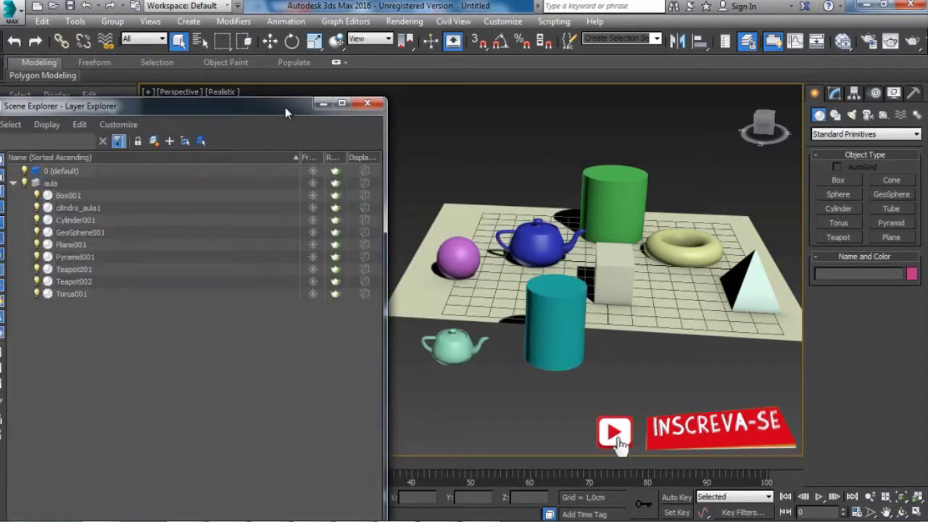
drag(285, 107, 301, 123)
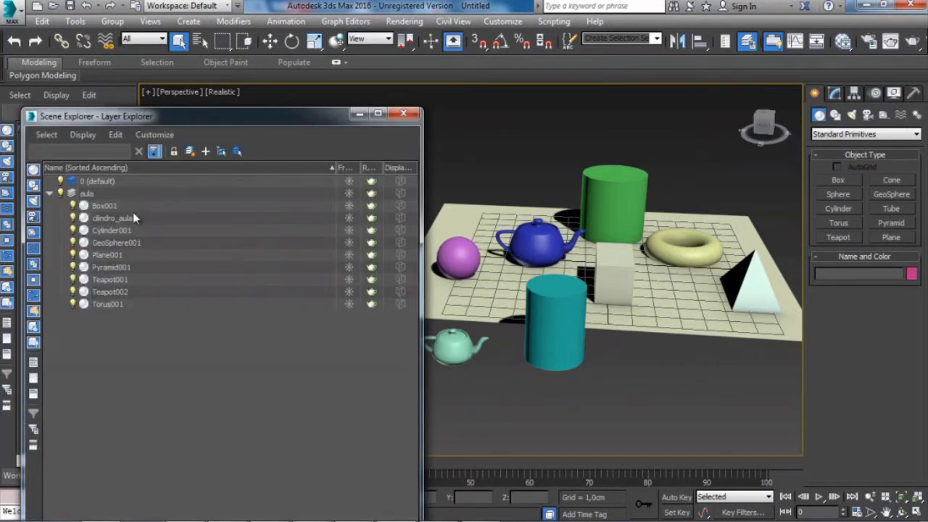
Select cilindro_aula1, GeoSphere001 and Box001 in turn in the aula layer and view the options available for Box001.
click(134, 218)
click(124, 245)
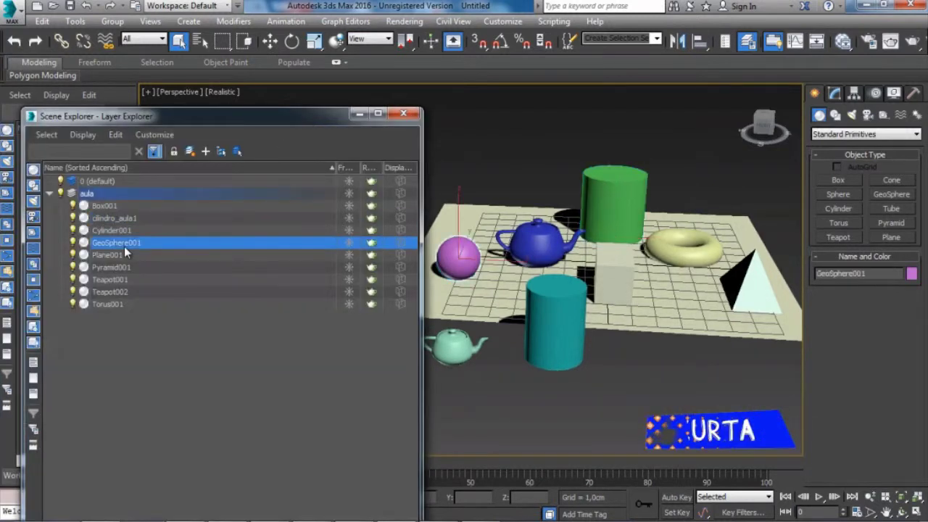
click(118, 205)
right_click(119, 208)
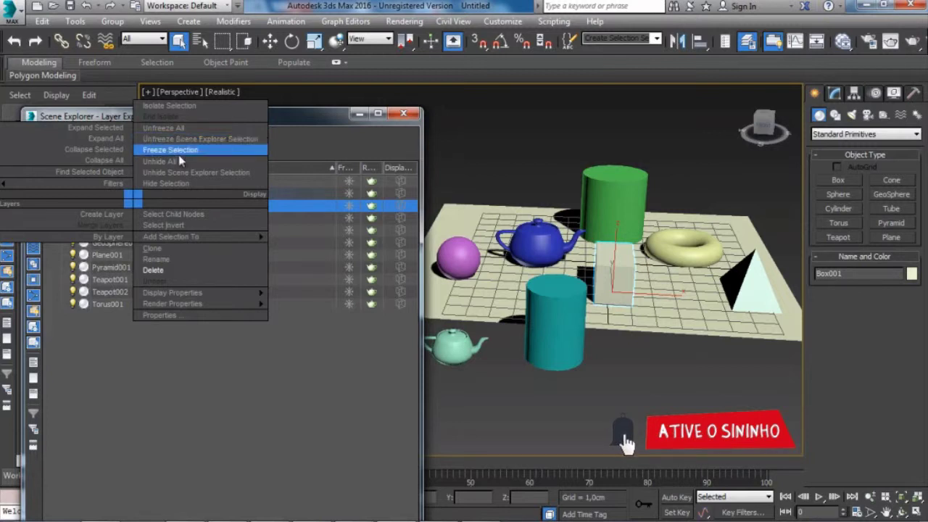
click(206, 411)
Collapse the aula layer and unfold its contents again with Expand All.
click(49, 194)
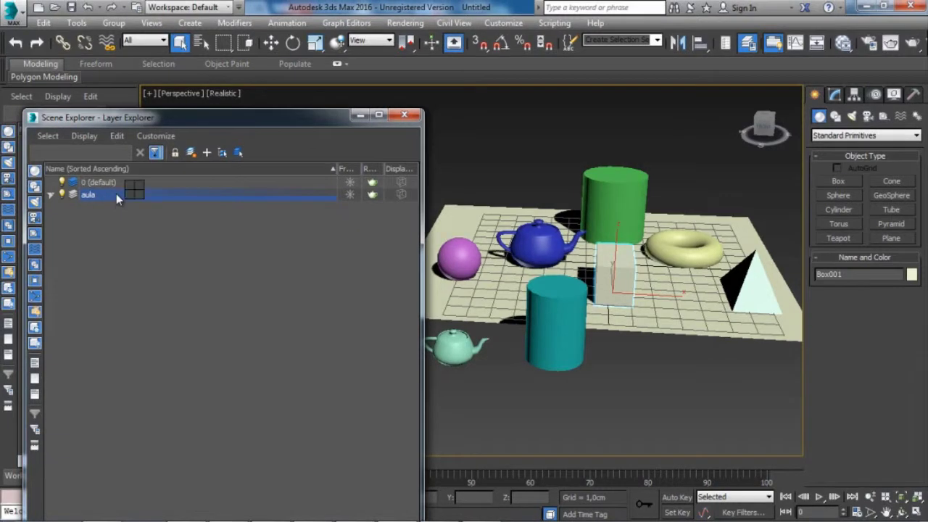
right_click(116, 193)
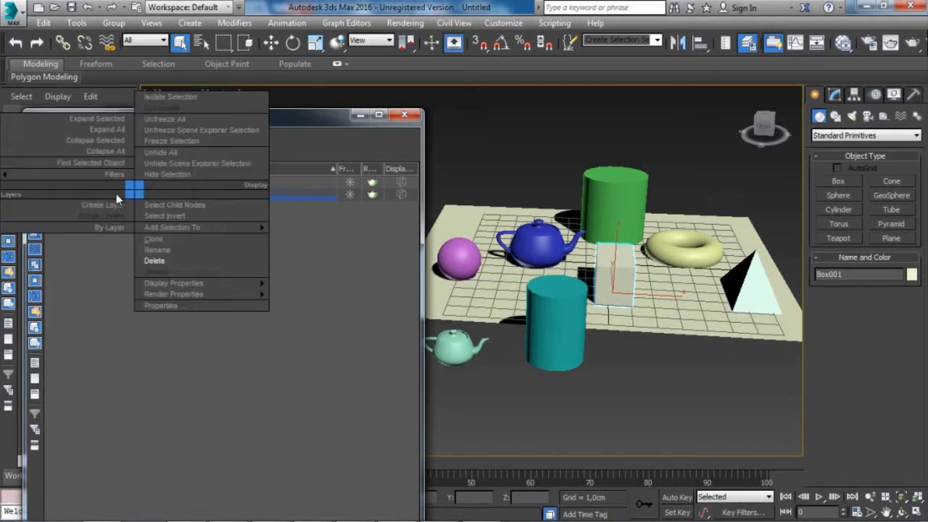
click(117, 120)
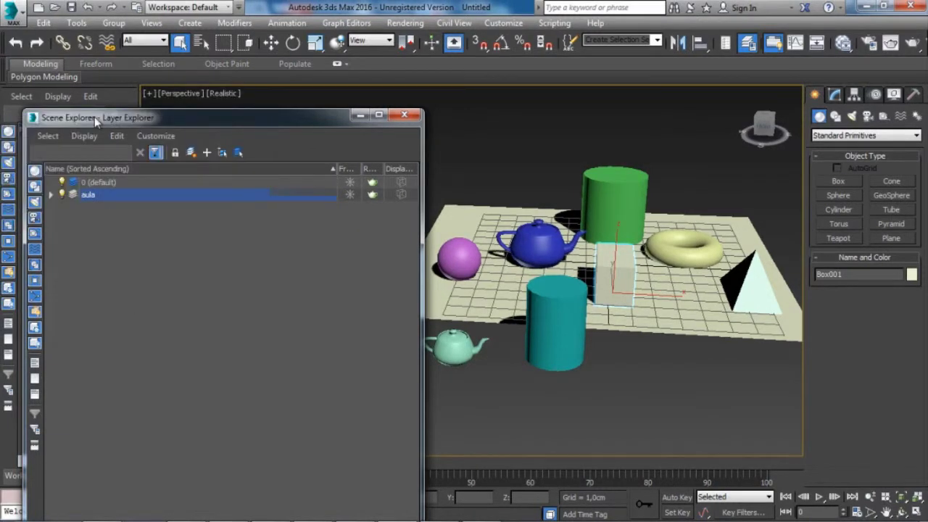
right_click(104, 197)
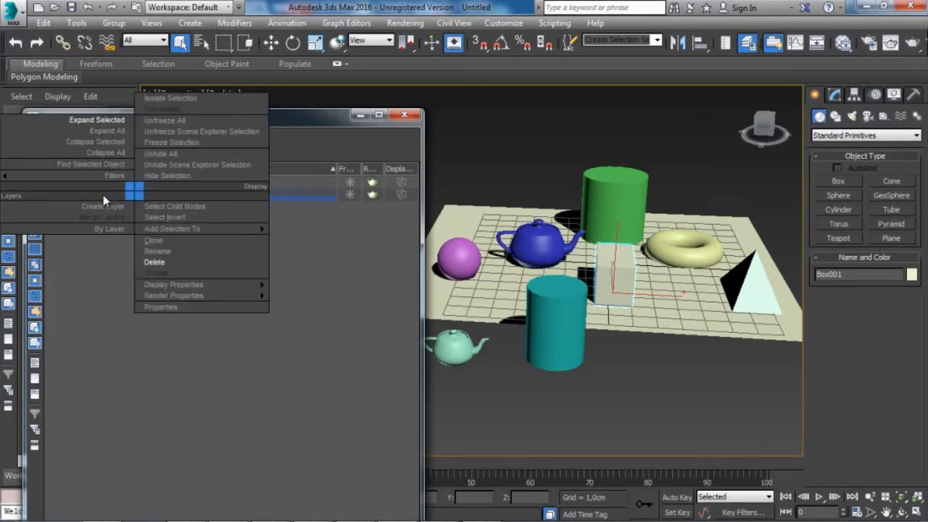
click(119, 131)
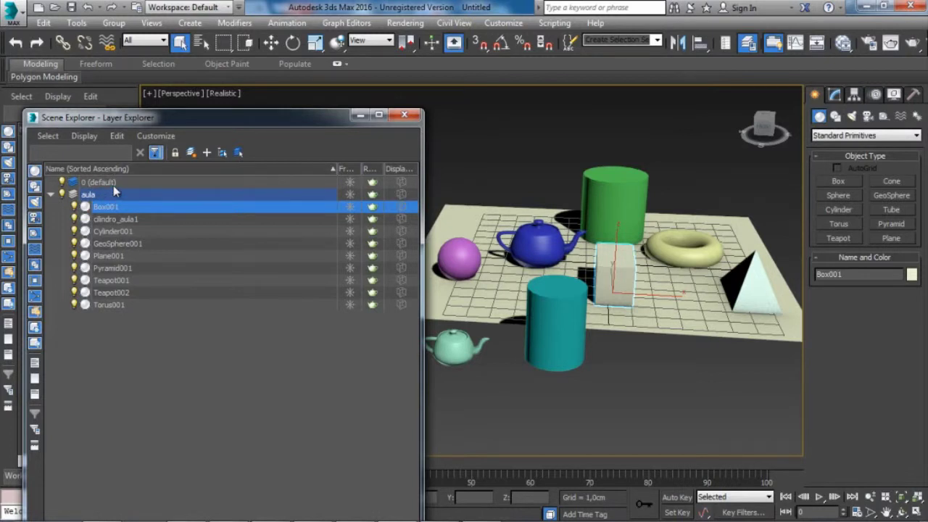
Move GeoSphere001 and Pyramid001 from the aula layer into the 0 (default) layer.
click(121, 243)
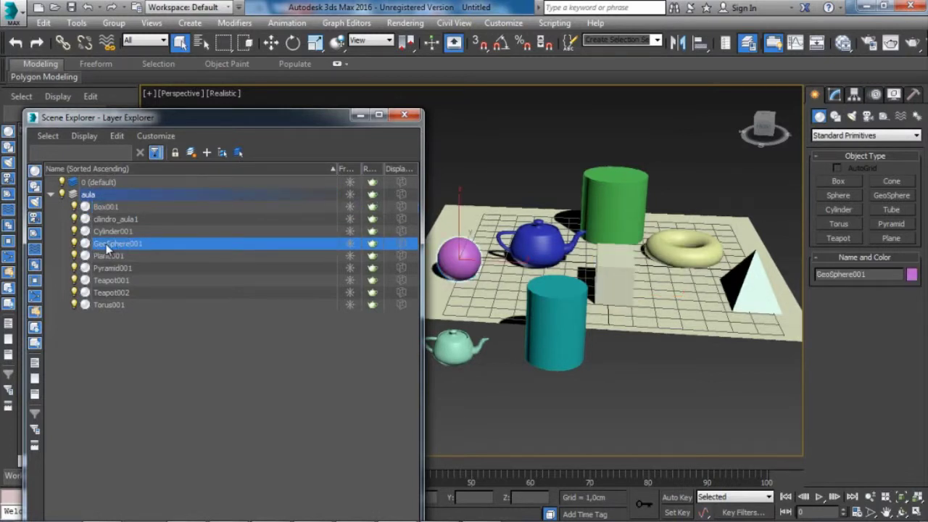
drag(106, 248, 82, 187)
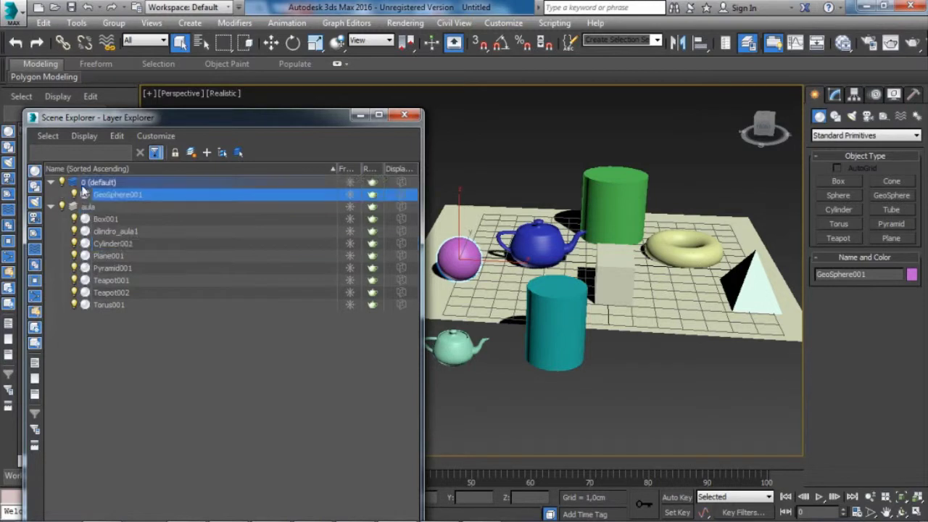
click(123, 269)
drag(126, 268, 84, 185)
Collapse both the 0 (default) and aula layers, and reopen them together with Expand All.
click(51, 184)
click(51, 195)
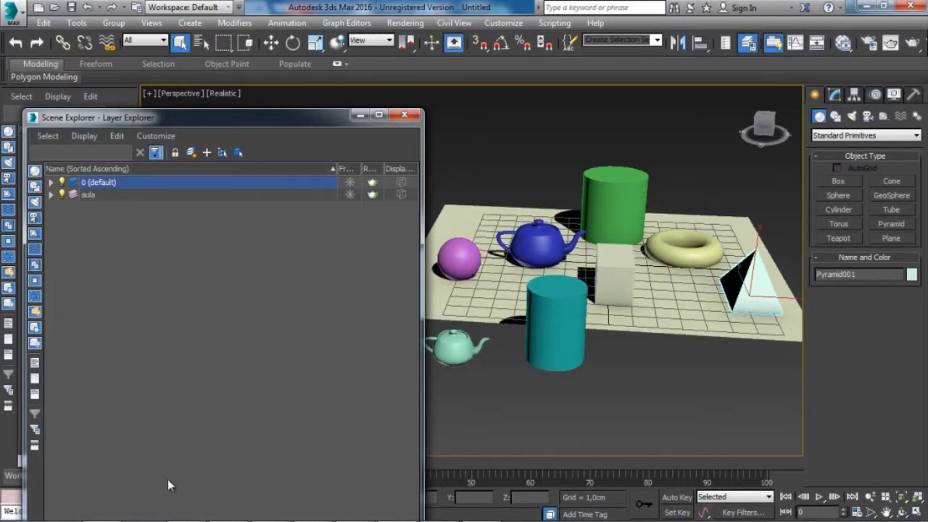
right_click(111, 183)
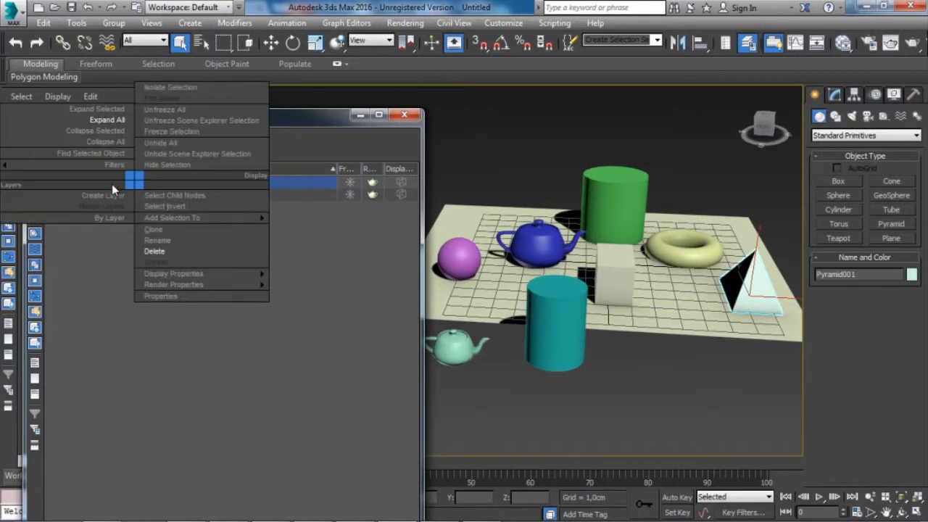
click(125, 120)
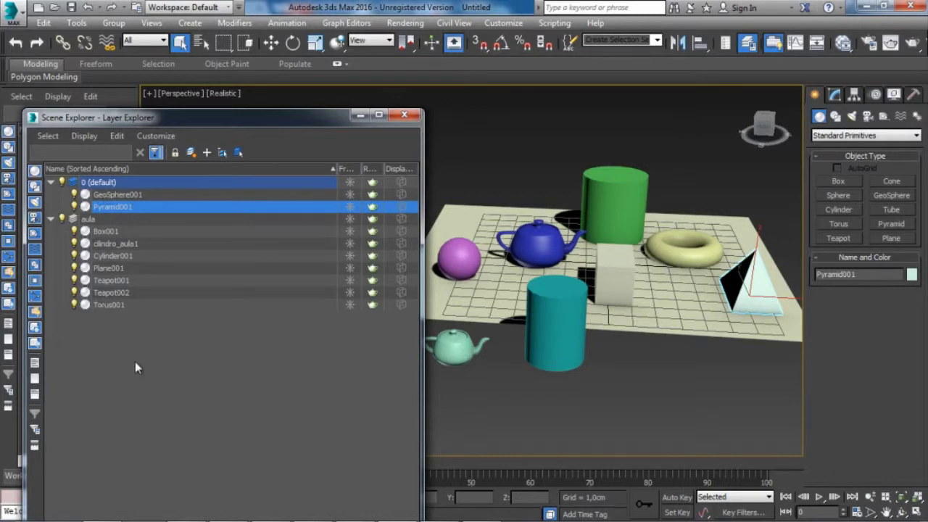
Select the aula layer and its objects cilindro_aula1, Cylinder001 and Teapot001 one after another to locate them in the scene.
click(95, 218)
click(111, 246)
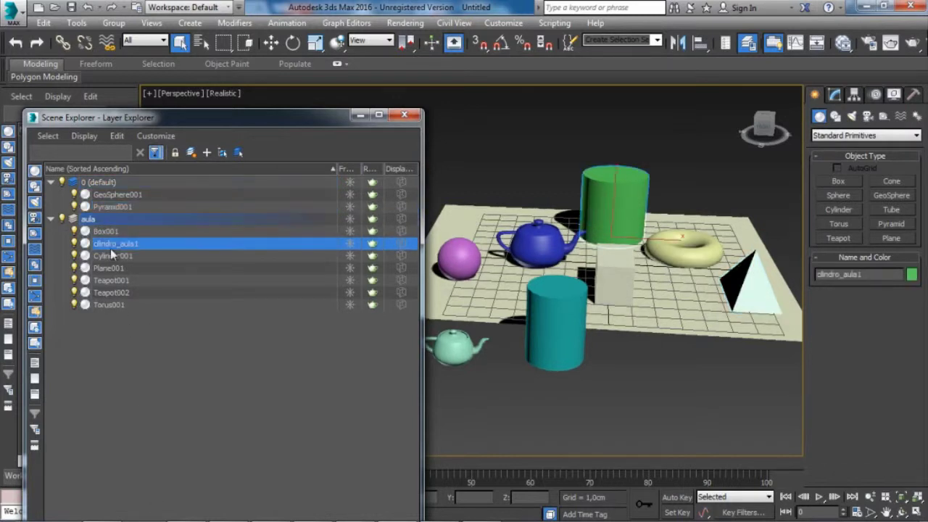
click(111, 255)
click(115, 280)
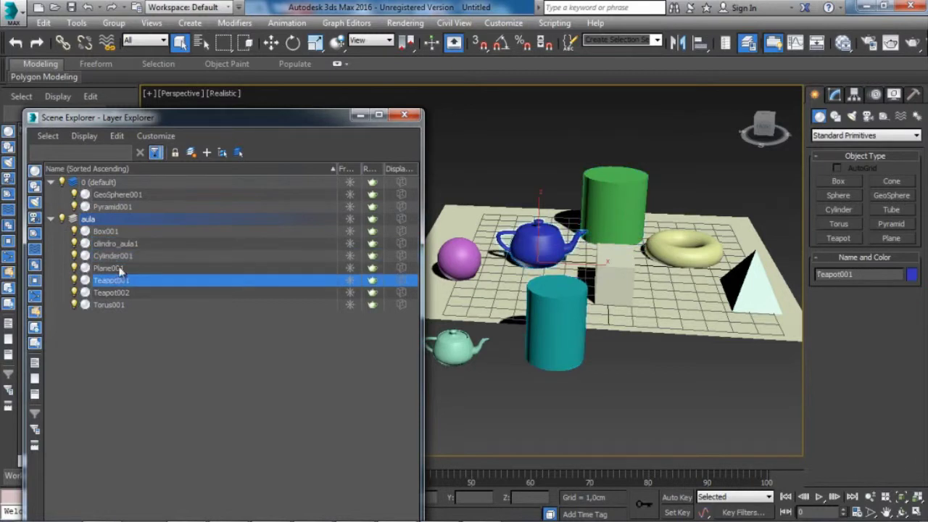
Fold only the aula layer with Collapse Selected and unfold it again with Expand Selected.
click(120, 220)
right_click(123, 219)
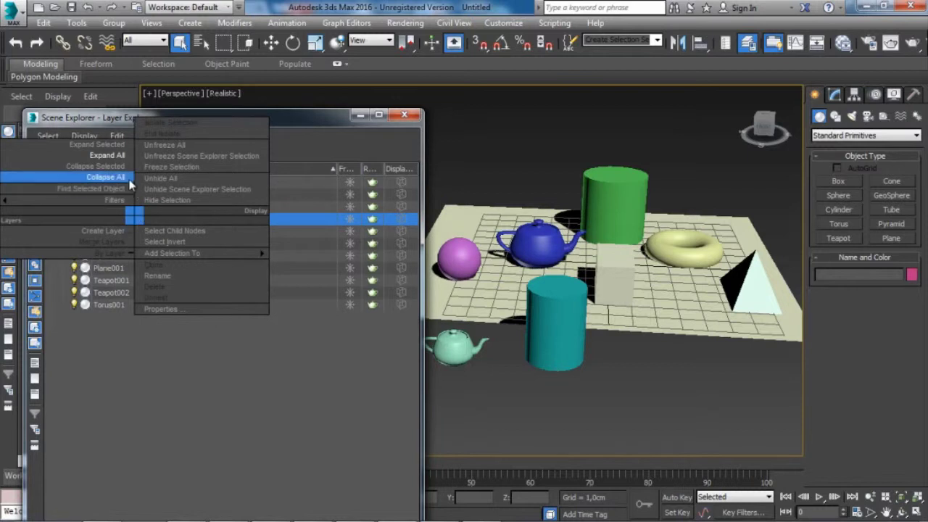
click(121, 166)
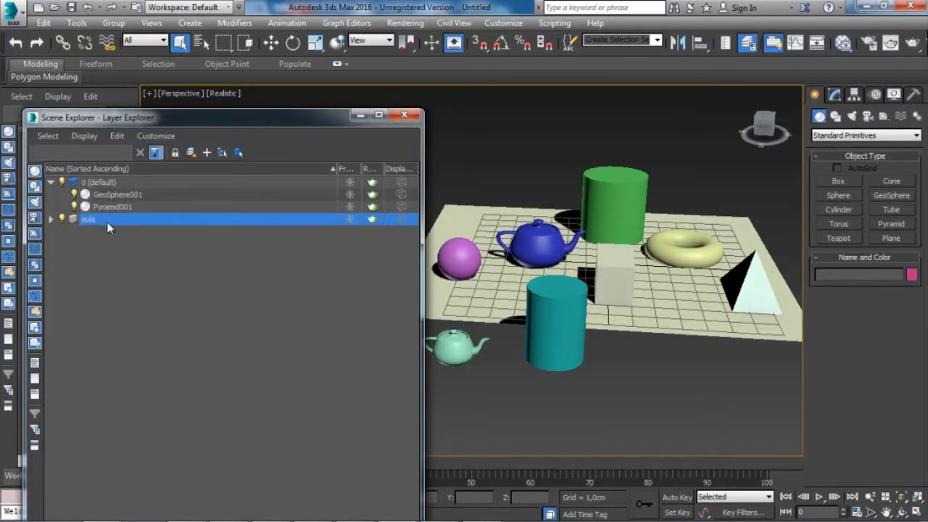
right_click(108, 227)
click(105, 147)
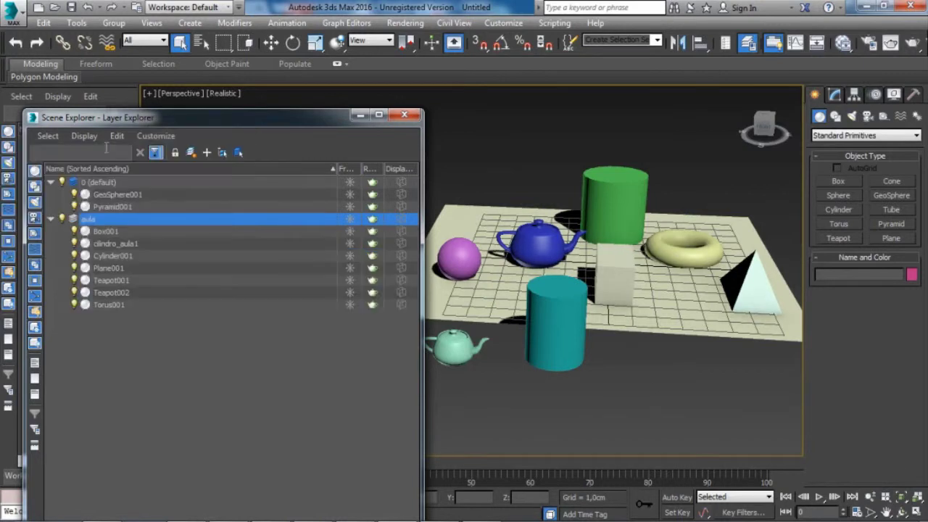
Collapse both layers and unfold only the aula layer with Expand Selected.
click(52, 183)
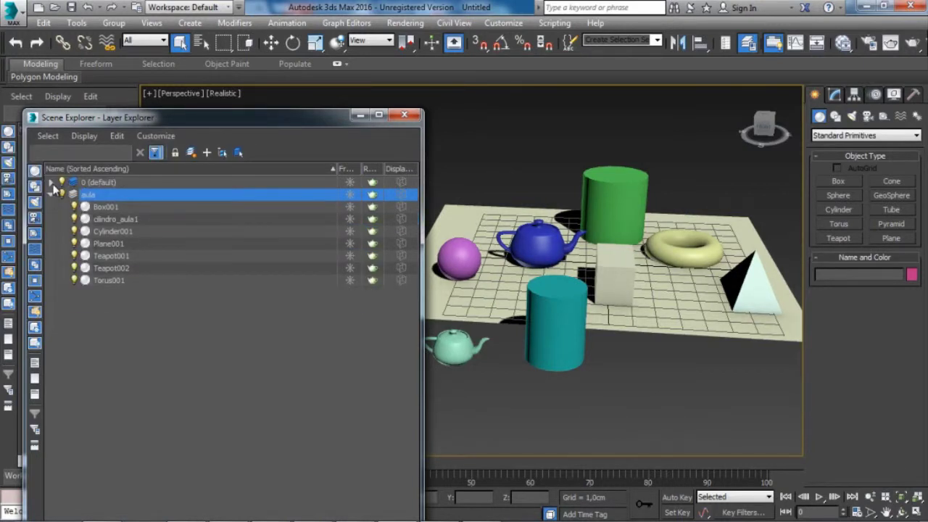
click(50, 193)
click(108, 184)
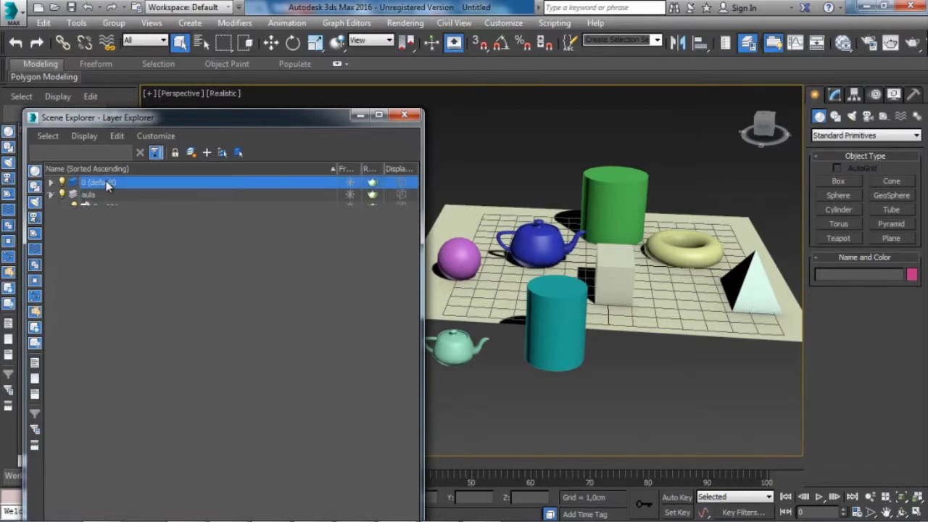
click(112, 195)
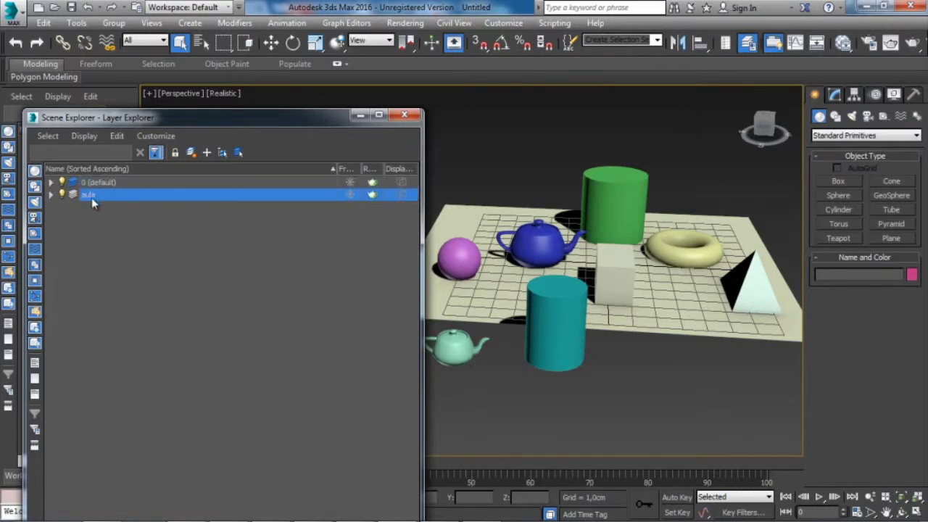
right_click(133, 193)
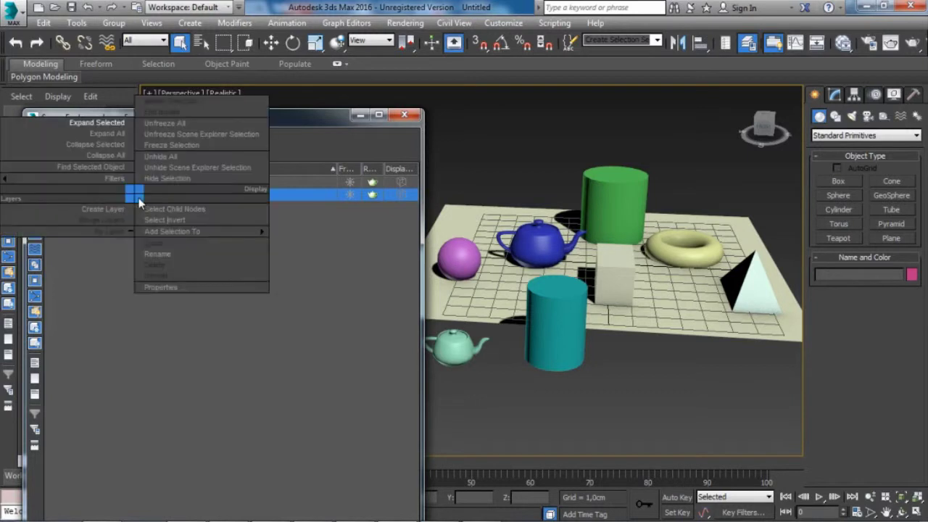
click(119, 123)
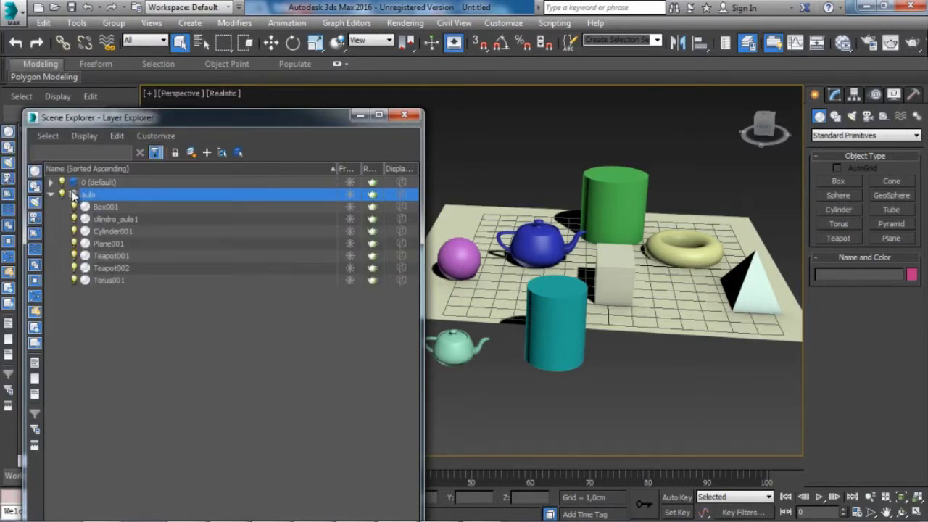
Make aula the active layer and close the Layer Explorer.
click(73, 194)
click(103, 183)
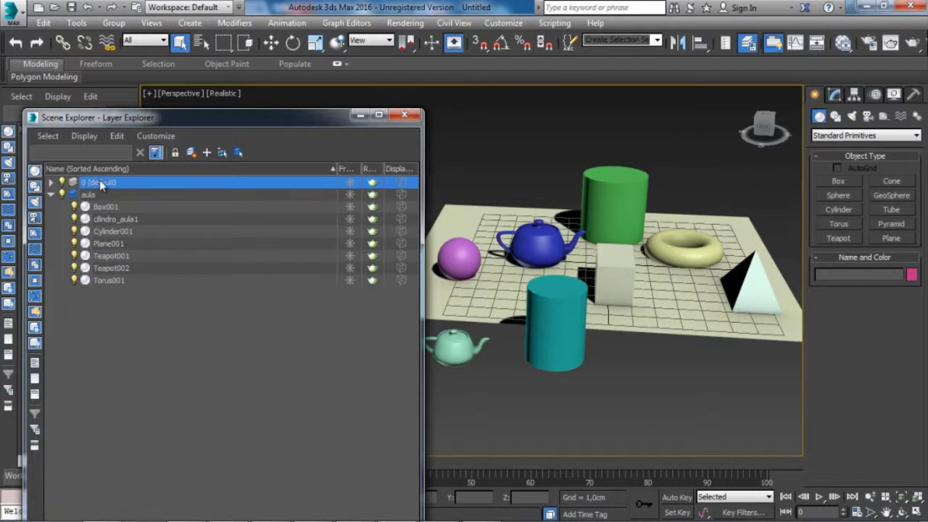
click(403, 116)
Create a pyramid in front of the plane, about 2.4 cm wide, 2.6 cm deep and 3.7 cm high.
middle_drag(676, 332, 583, 319)
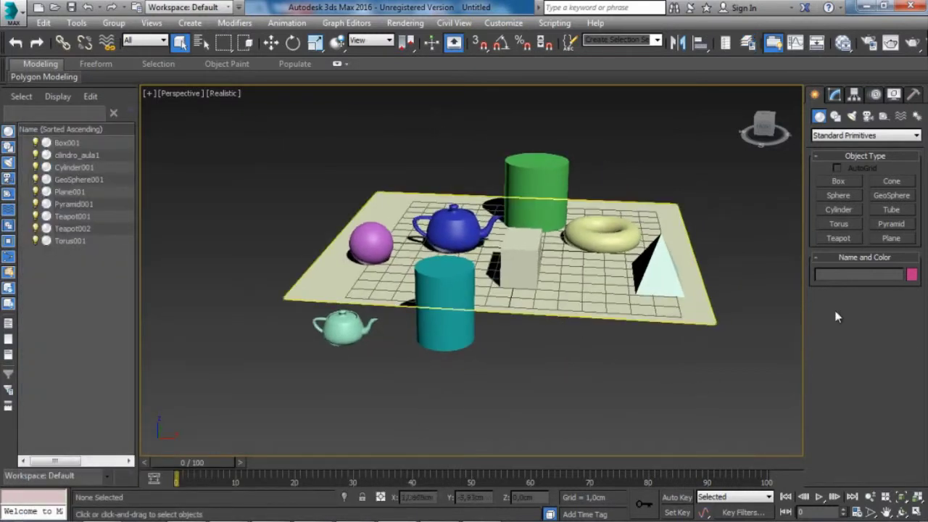
click(897, 227)
drag(700, 377, 634, 409)
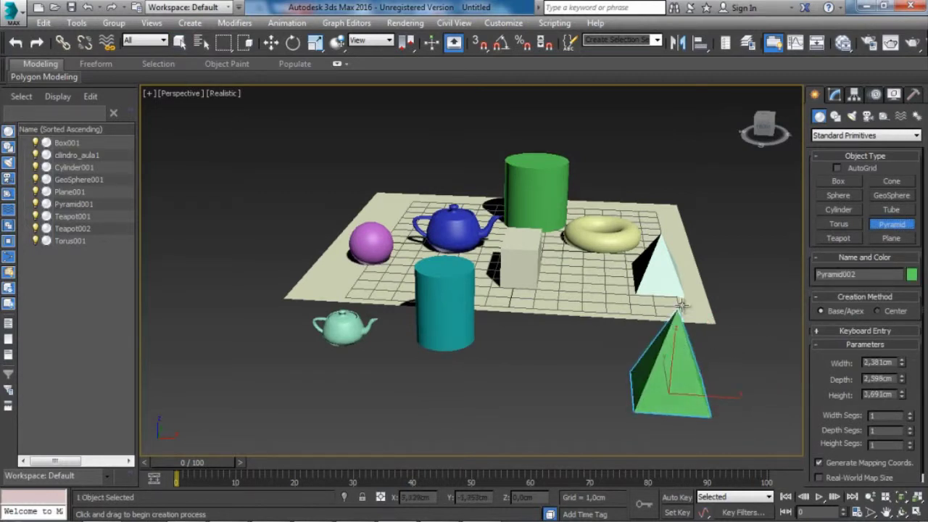
click(682, 305)
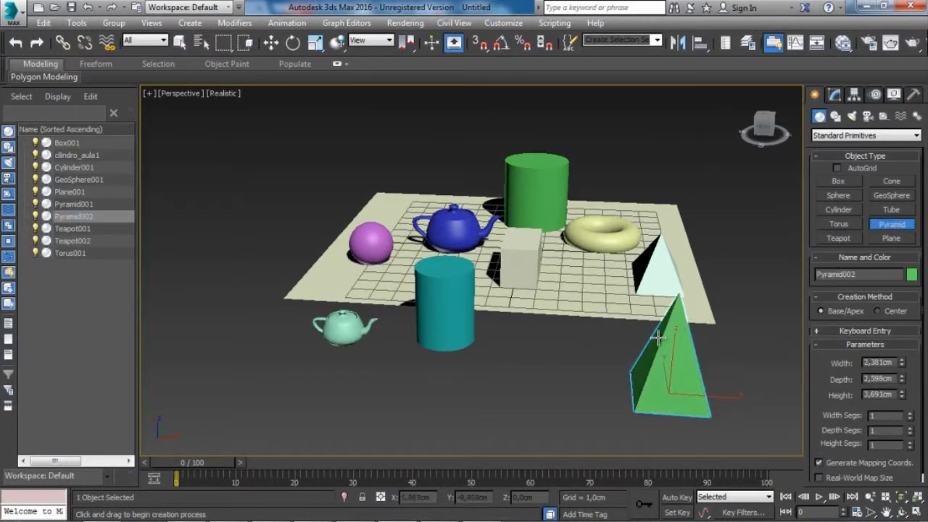
middle_drag(664, 338, 658, 338)
Rename the new green pyramid as Pyramid_aula.
click(834, 95)
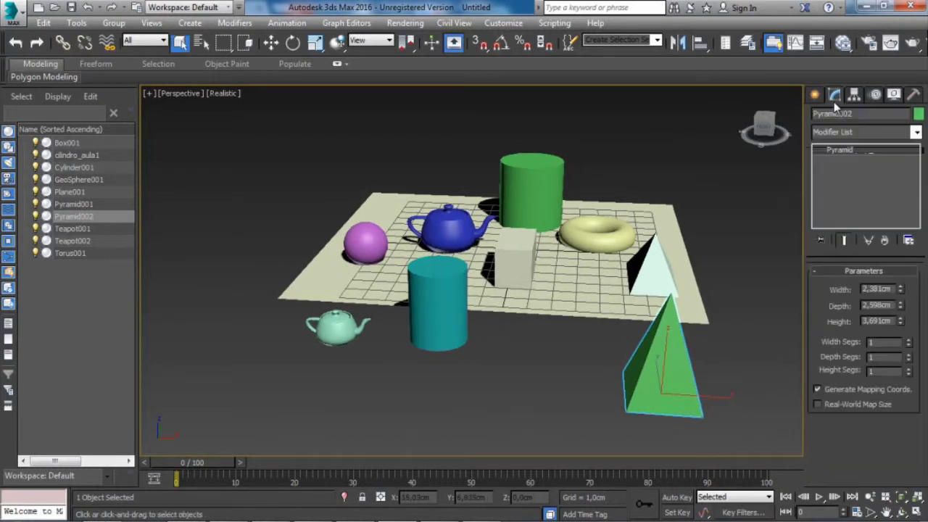
click(816, 96)
drag(861, 274, 805, 276)
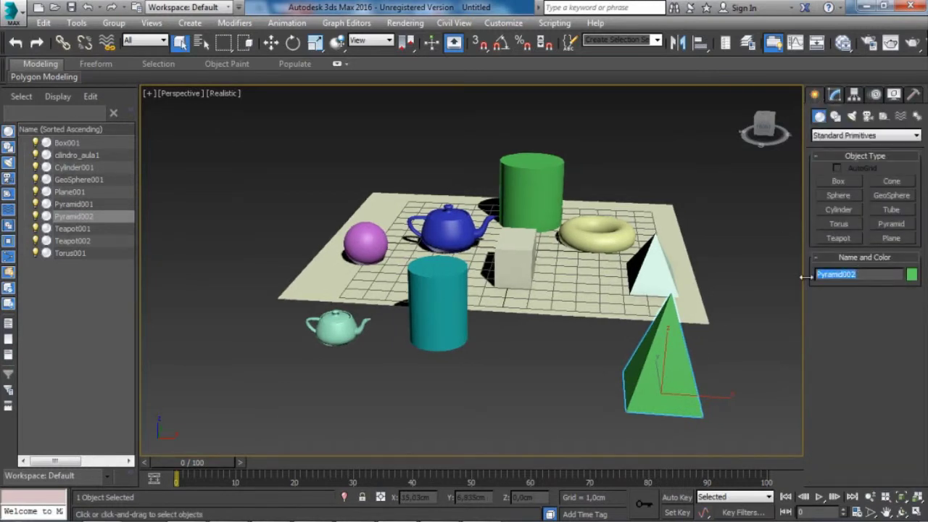
click(864, 273)
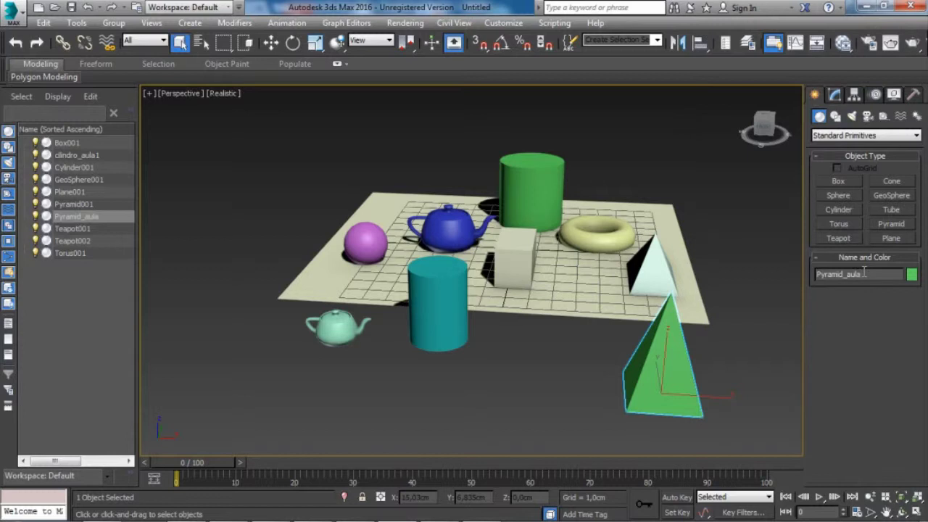
Reopen the Layer Explorer and select the 0 (default) layer.
middle_drag(738, 316, 715, 299)
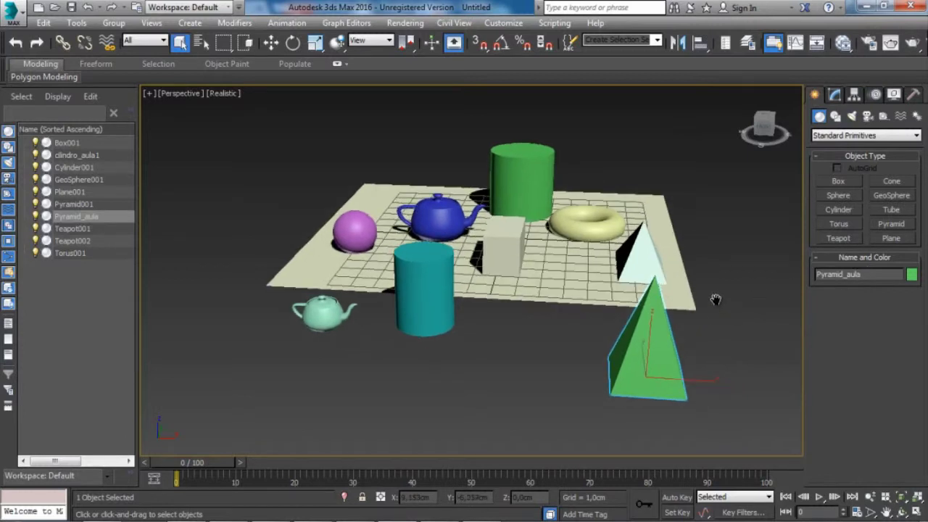
click(747, 42)
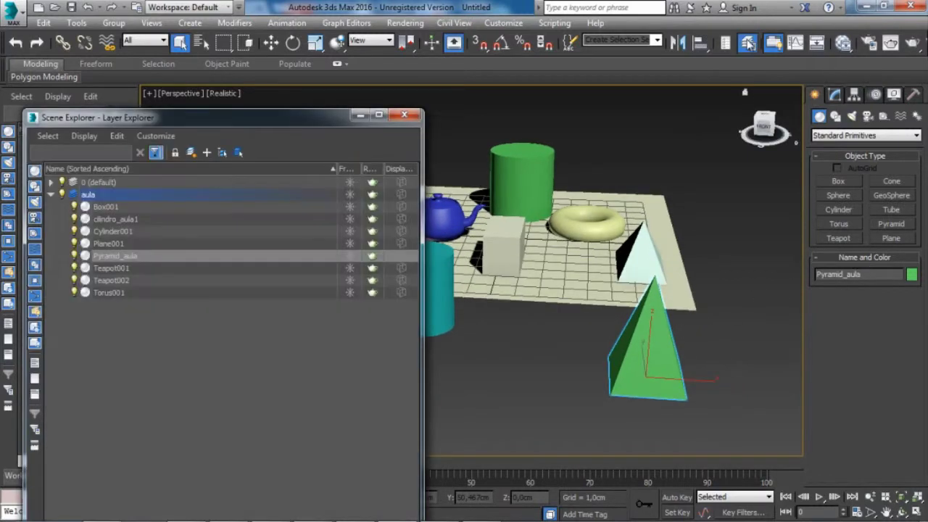
click(99, 184)
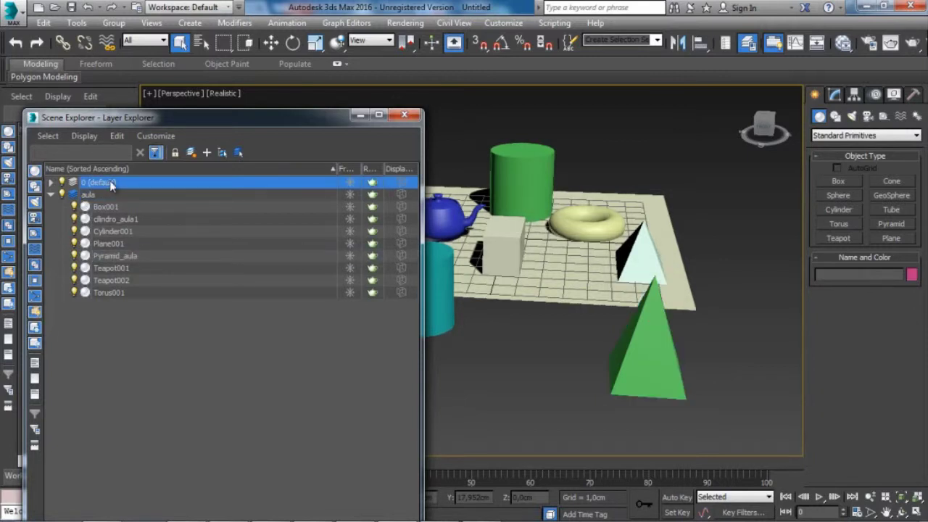
Delete the green Pyramid_aula in front of the plane.
click(662, 363)
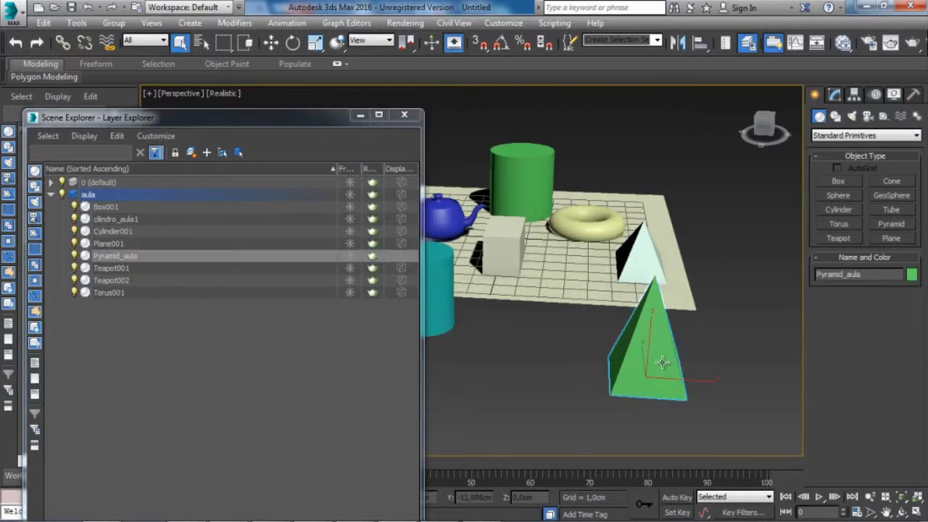
key(Delete)
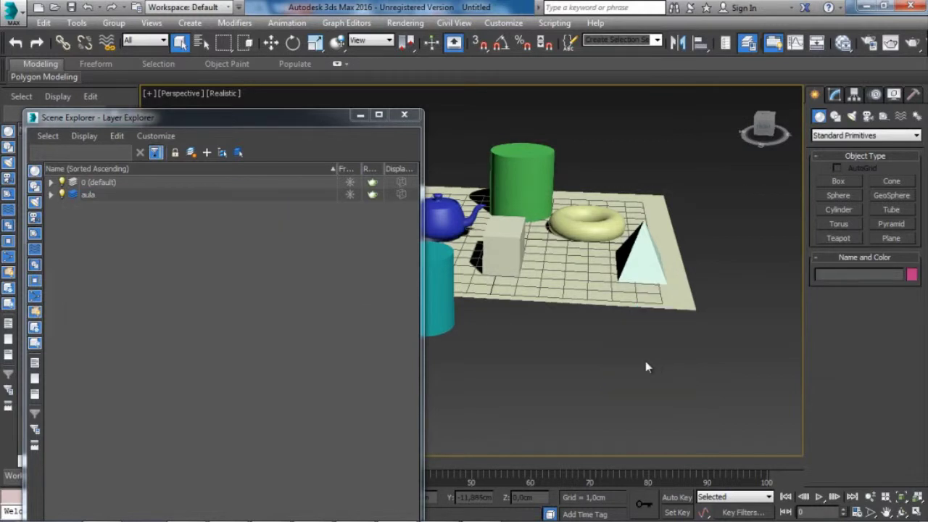
With the 0 (default) layer selected, create a pyramid in front of the plane, about 1.3 cm wide, 2.8 cm deep and 3.3 cm high.
click(116, 184)
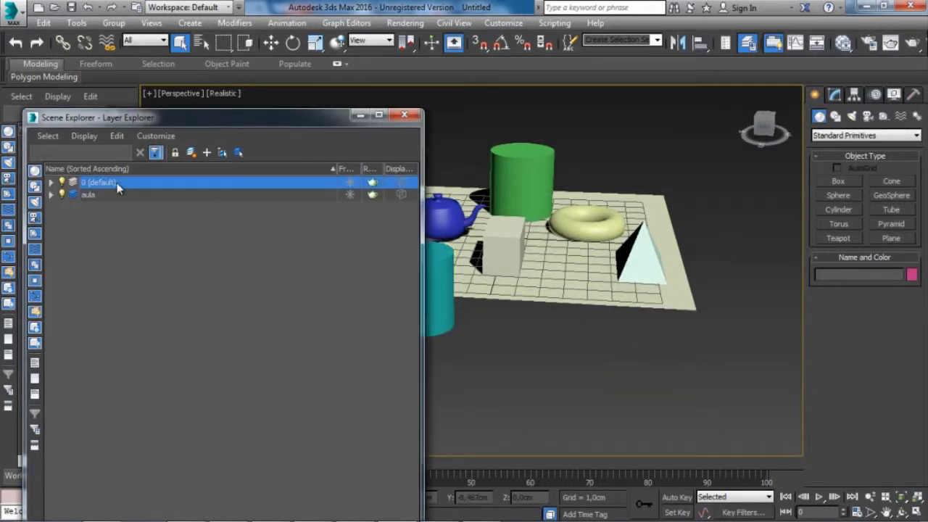
click(886, 225)
drag(624, 337, 671, 363)
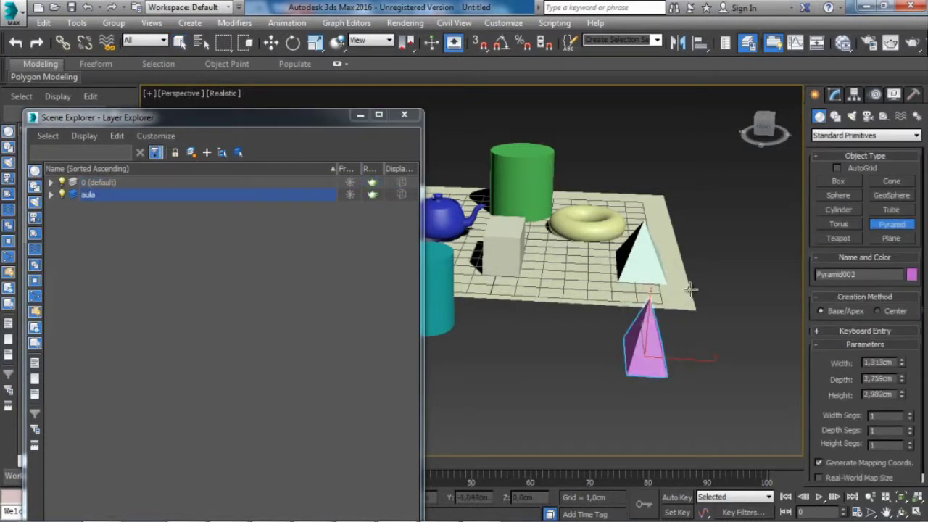
click(692, 288)
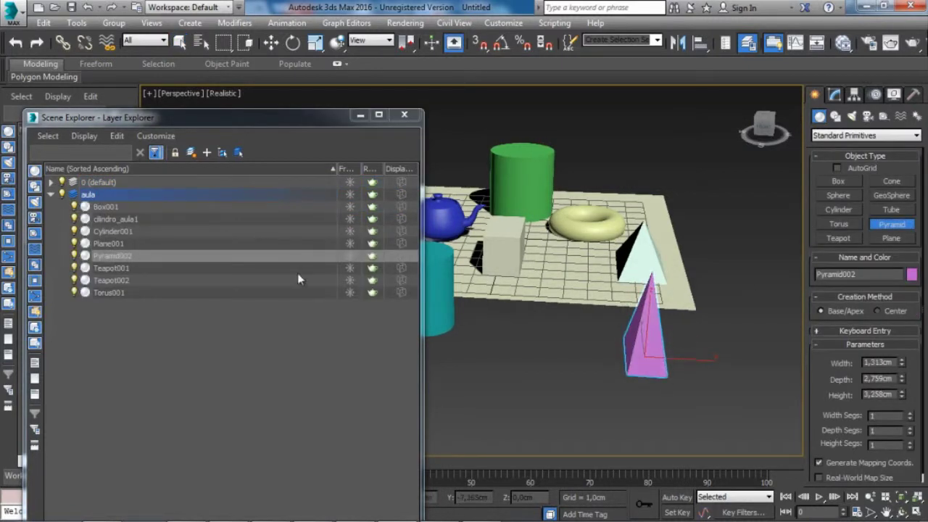
Leave pyramid creation and delete the new purple pyramid.
click(95, 184)
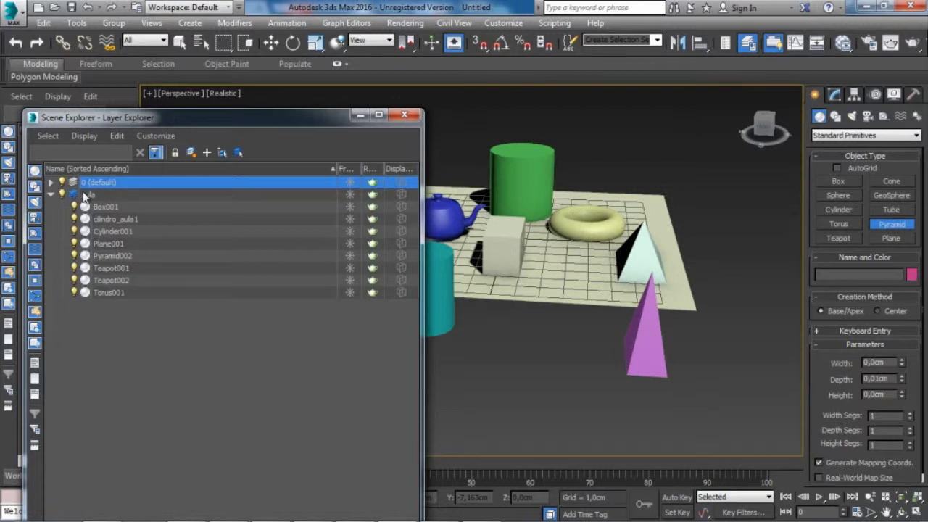
right_click(638, 339)
click(651, 341)
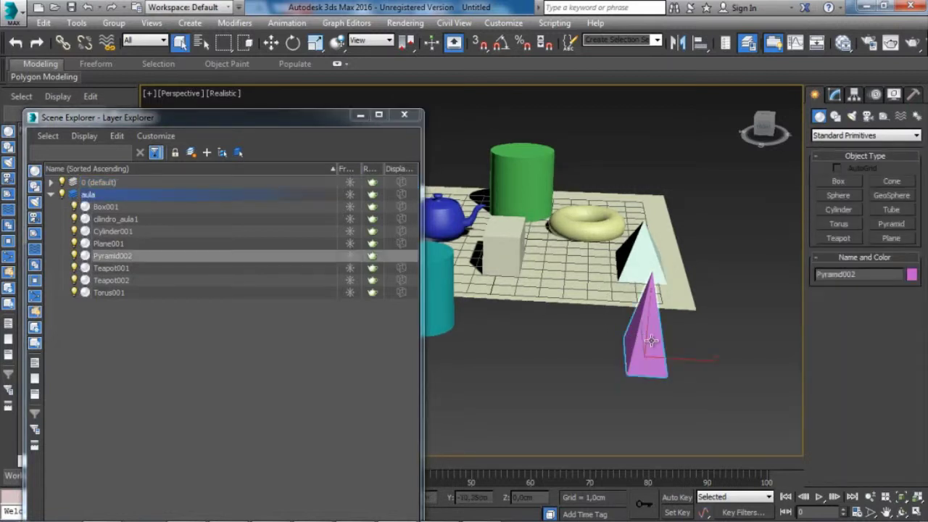
key(Delete)
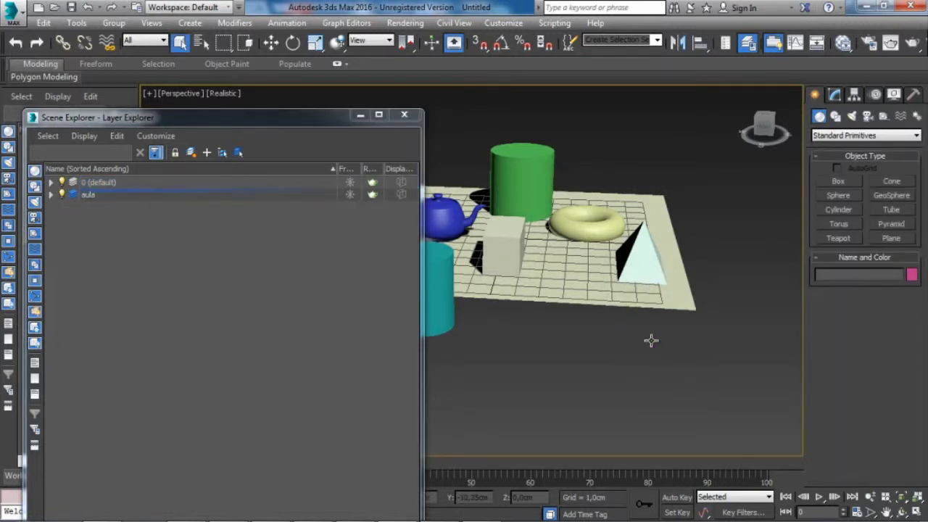
With the 0 (default) layer selected, create a teapot of about 1.2 cm radius in front of the plane and delete it again.
click(118, 185)
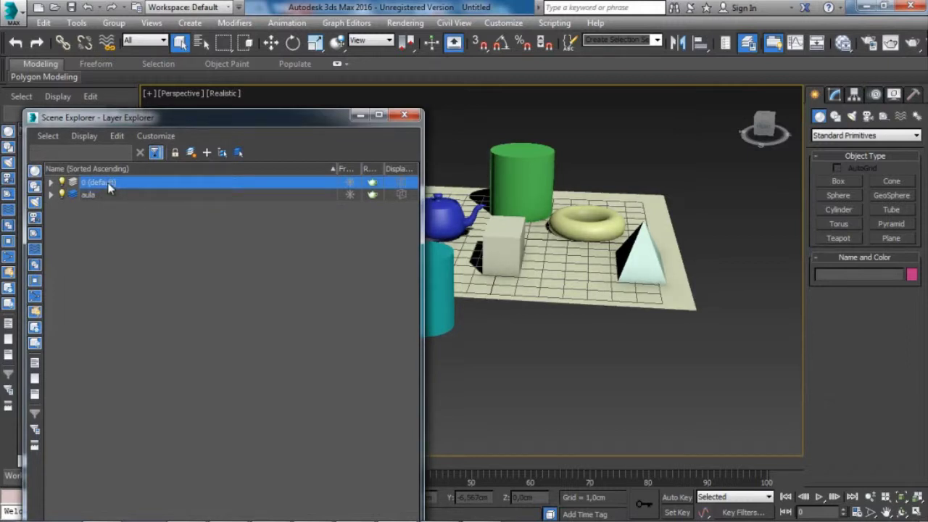
click(102, 195)
click(109, 181)
click(848, 239)
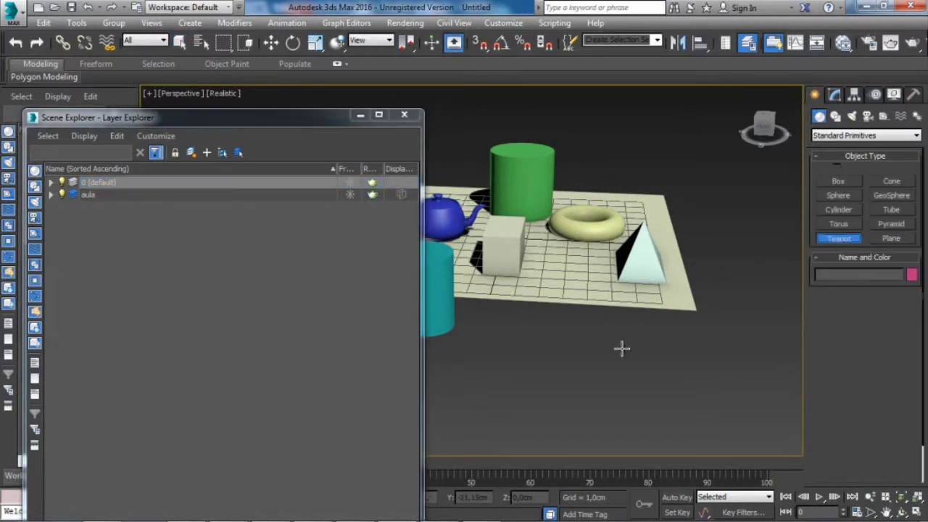
drag(621, 347, 624, 362)
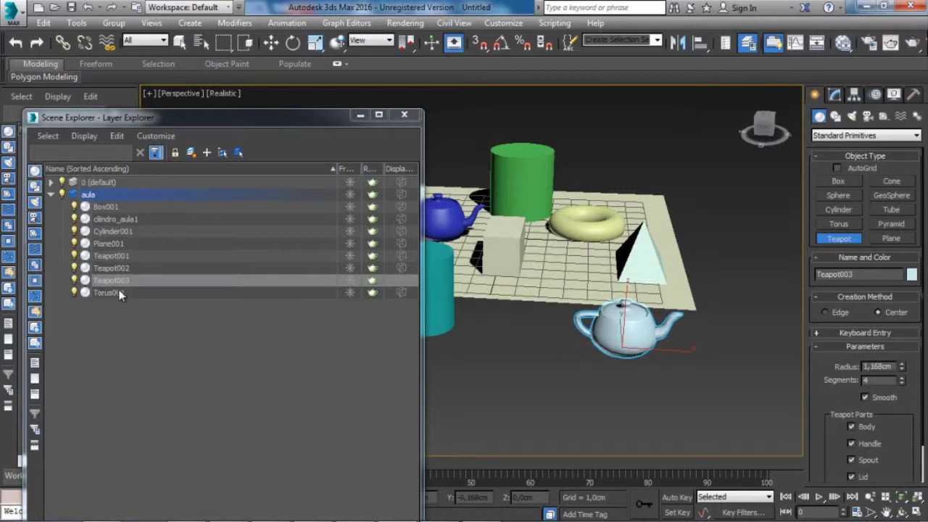
right_click(631, 409)
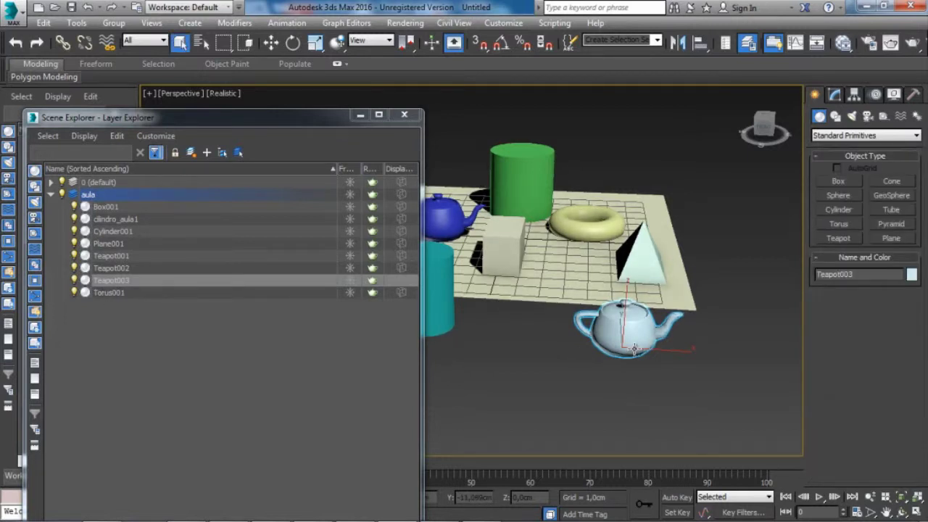
key(Delete)
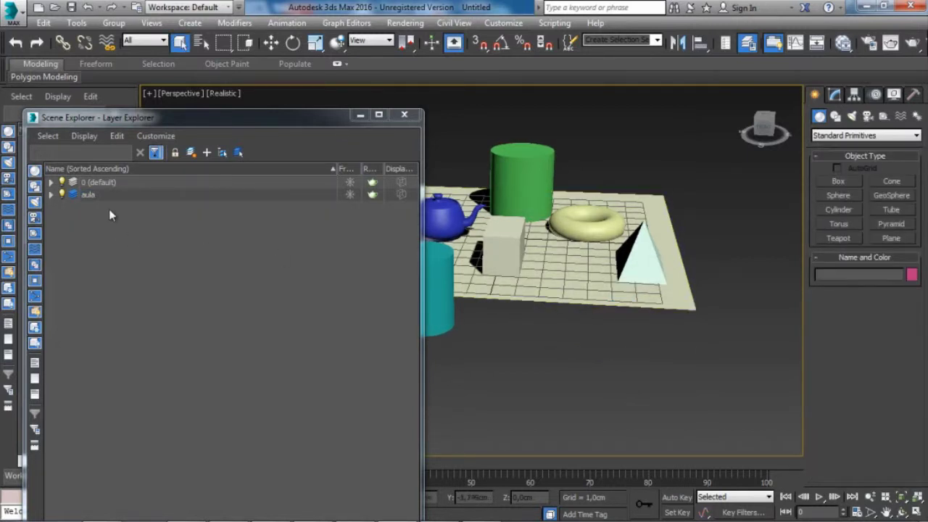
Make 0 (default) the active layer and create a teapot of about 0.8 cm radius in front of the plane.
click(73, 182)
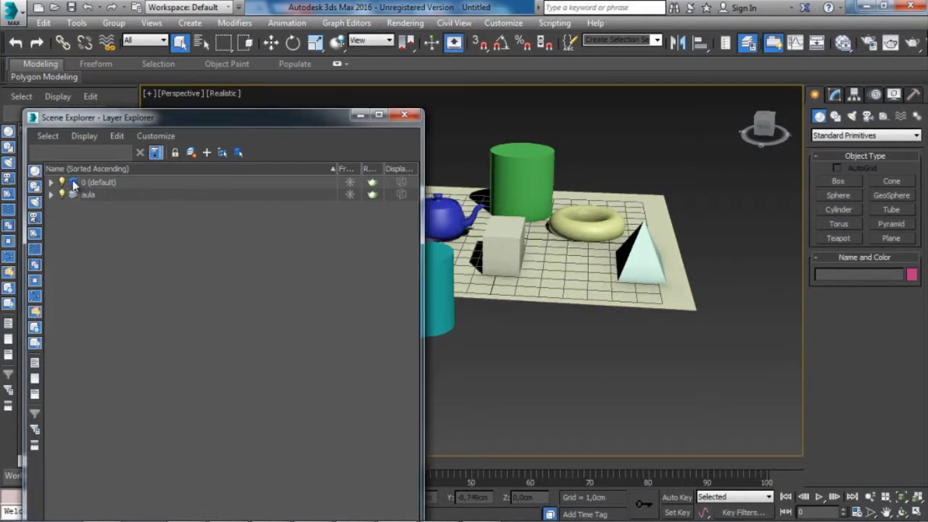
click(839, 238)
drag(574, 356, 587, 364)
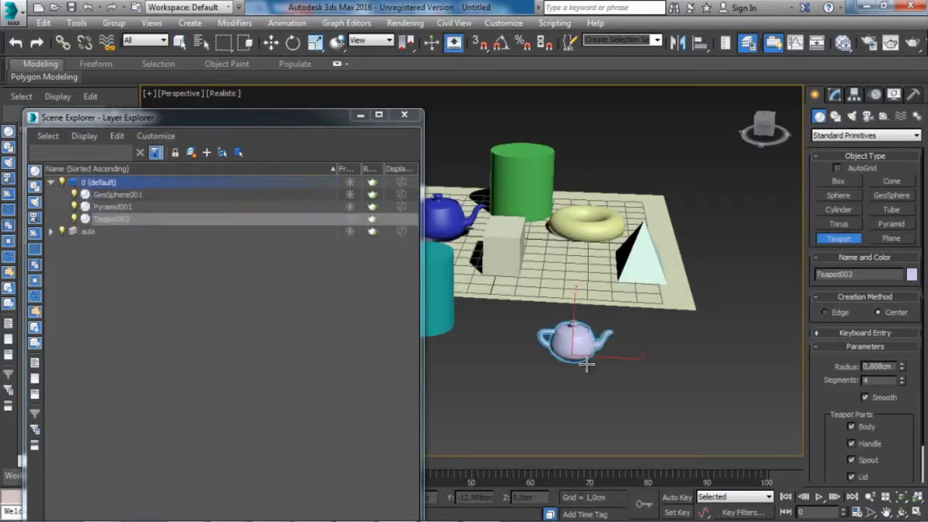
Delete the new teapot and make aula the active layer again.
right_click(630, 372)
key(Delete)
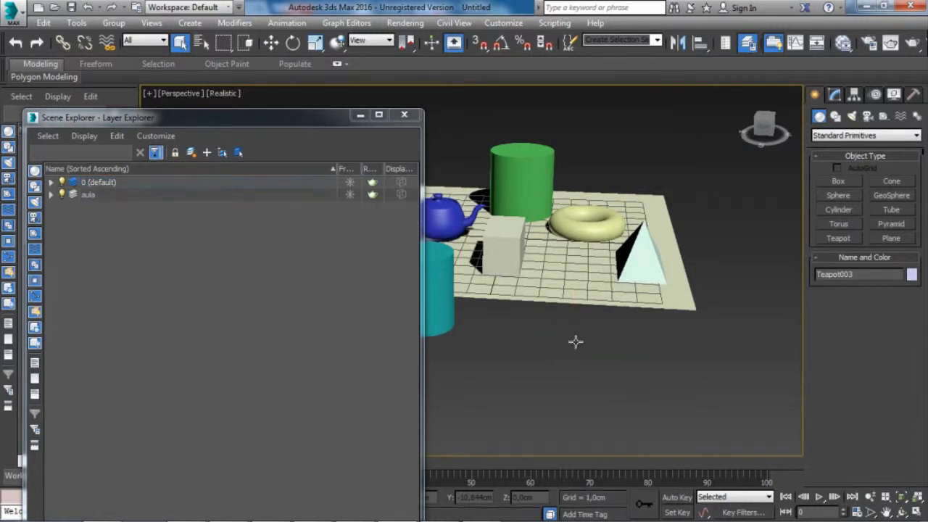
click(112, 183)
click(73, 194)
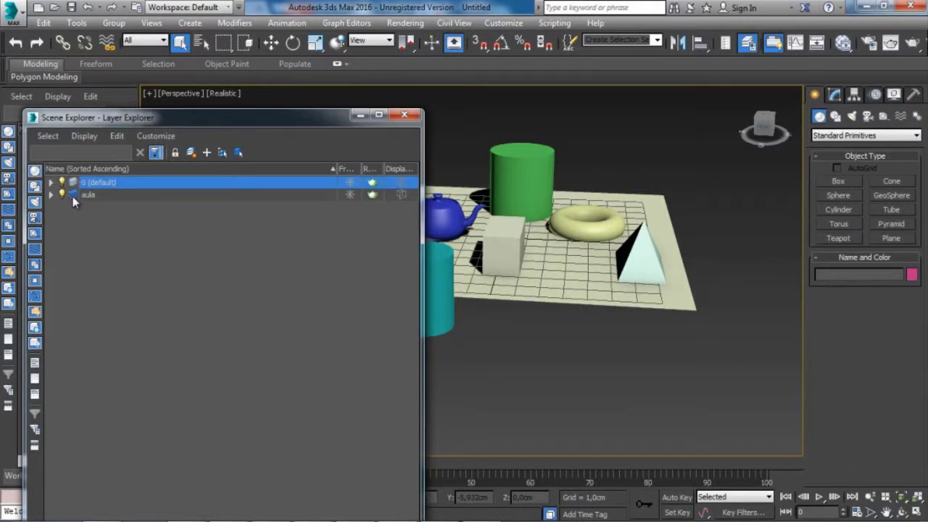
Expand the 0 (default) layer to view its objects and collapse all layers again.
right_click(121, 181)
click(101, 106)
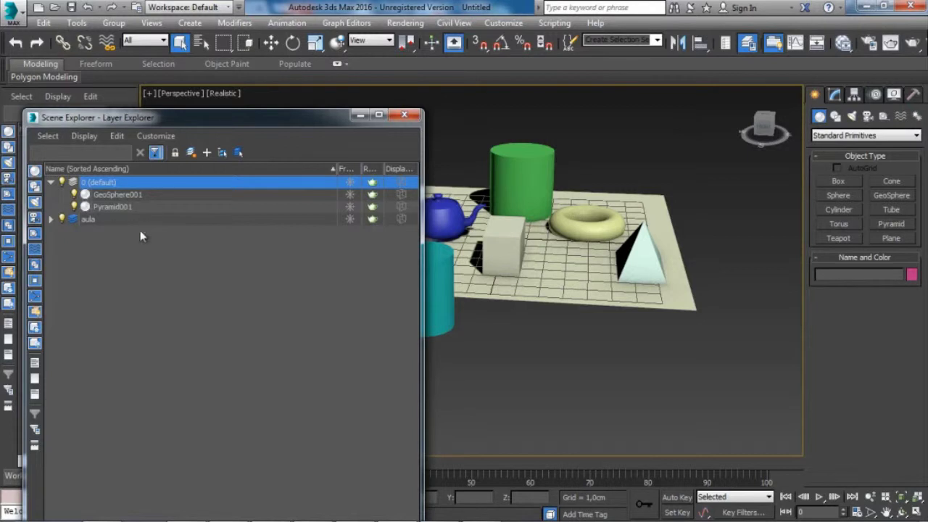
right_click(110, 187)
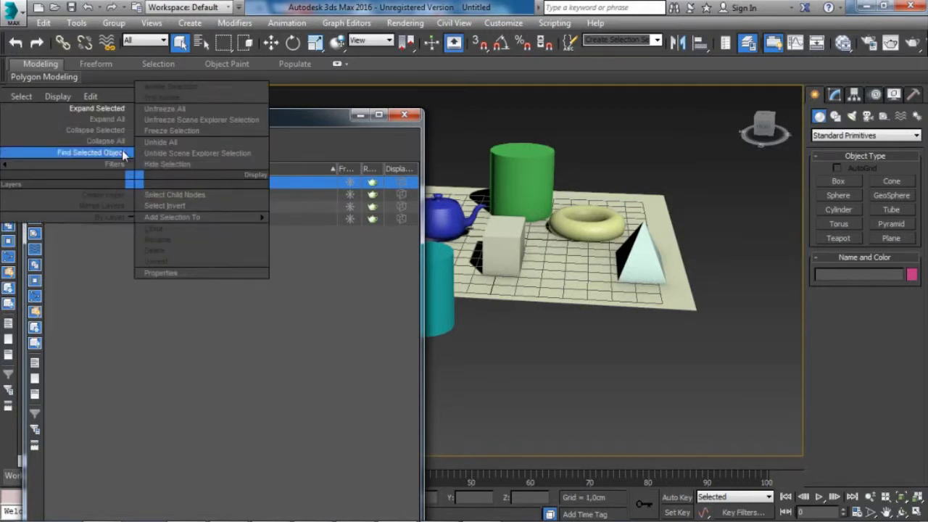
click(120, 141)
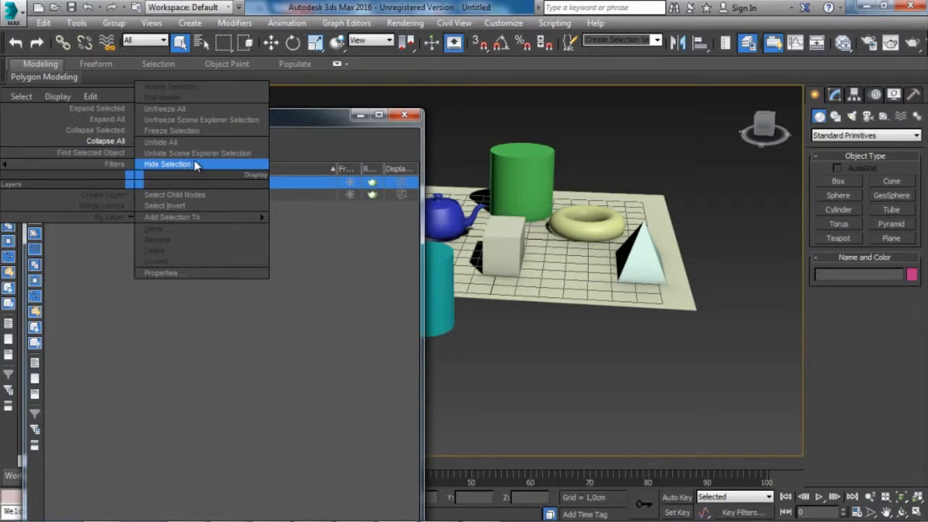
View the layer properties of 0 (default) without changing them, and close the Layer Explorer.
click(200, 273)
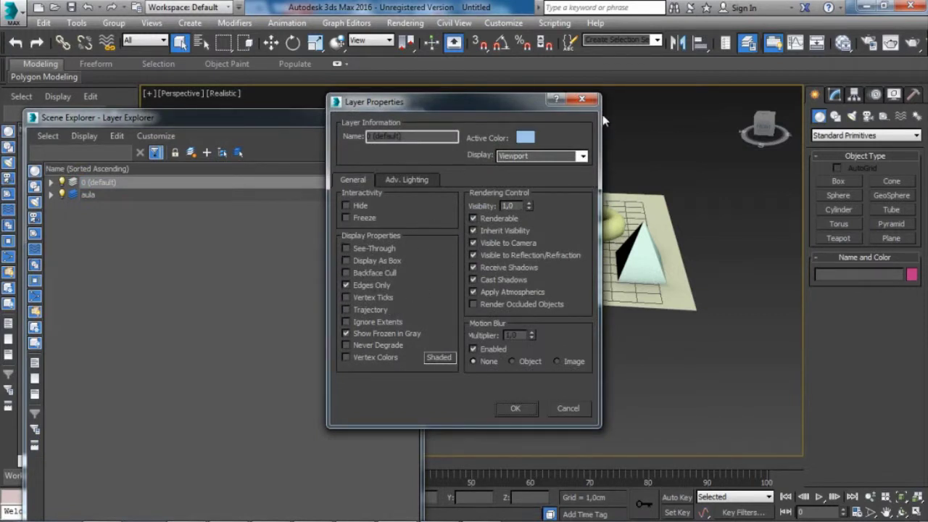
click(581, 99)
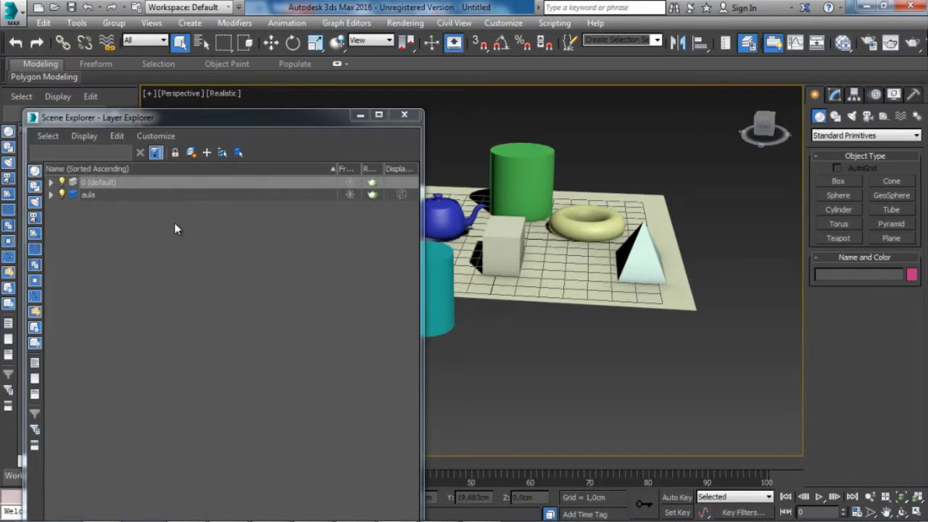
click(404, 116)
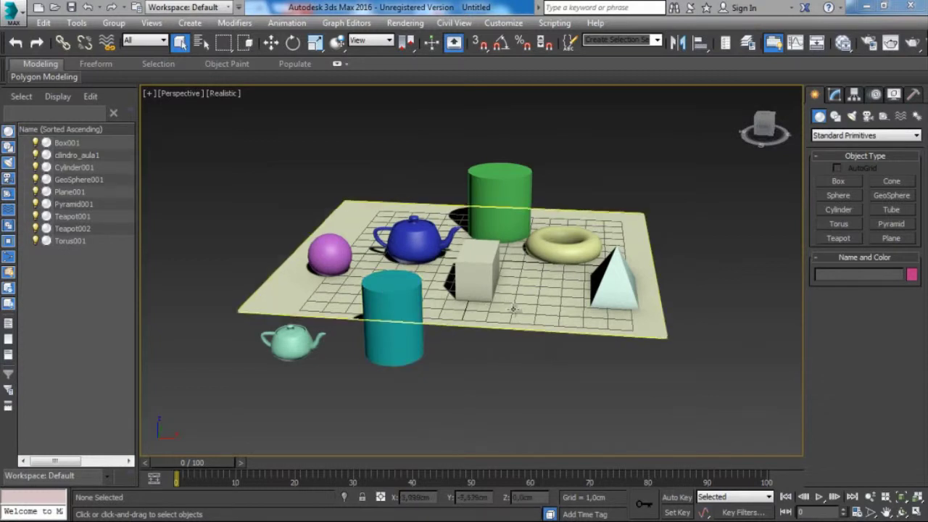
Draw an open four-point line spline across the empty area in front of the plane and the teal cylinder.
middle_drag(511, 308, 489, 315)
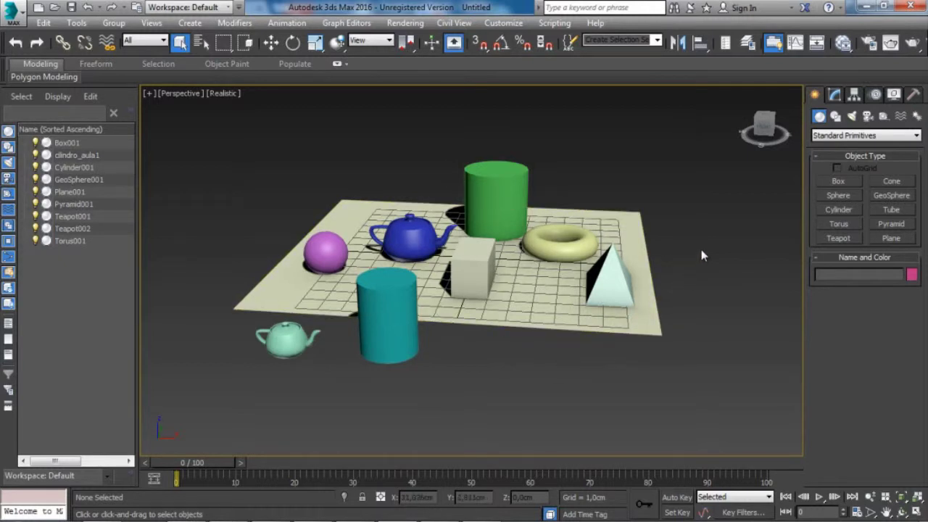
click(835, 116)
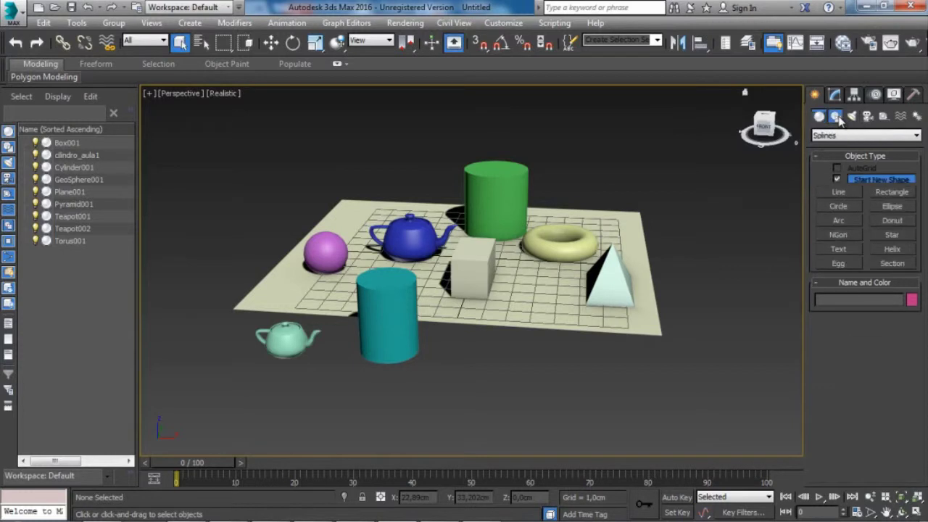
click(840, 191)
click(587, 373)
click(502, 389)
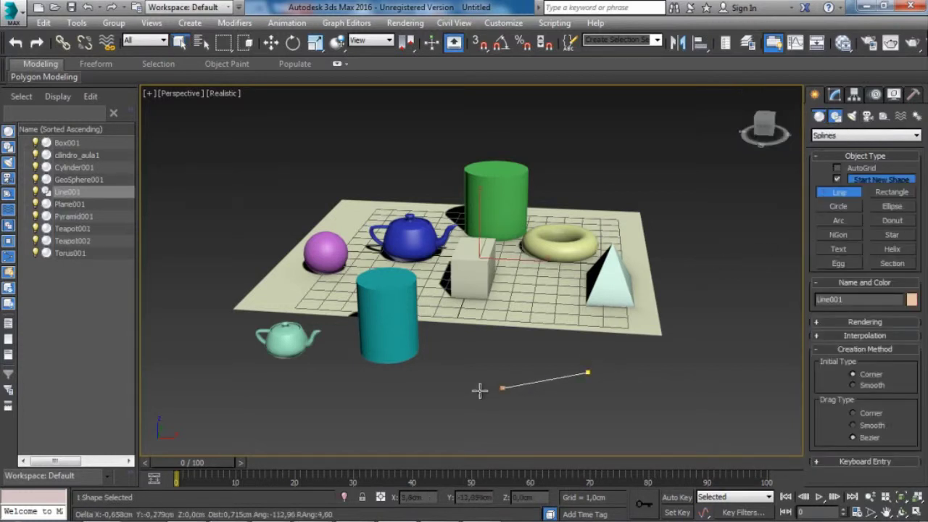
click(319, 391)
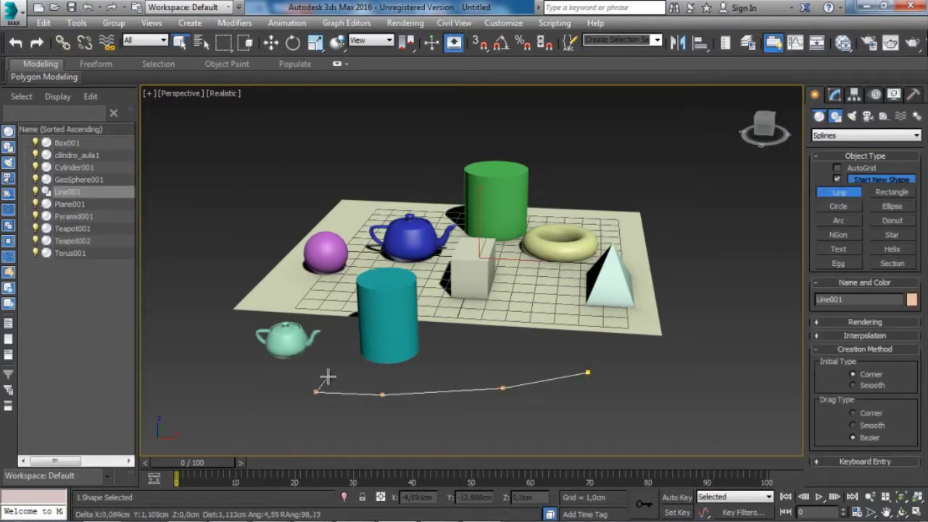
right_click(328, 376)
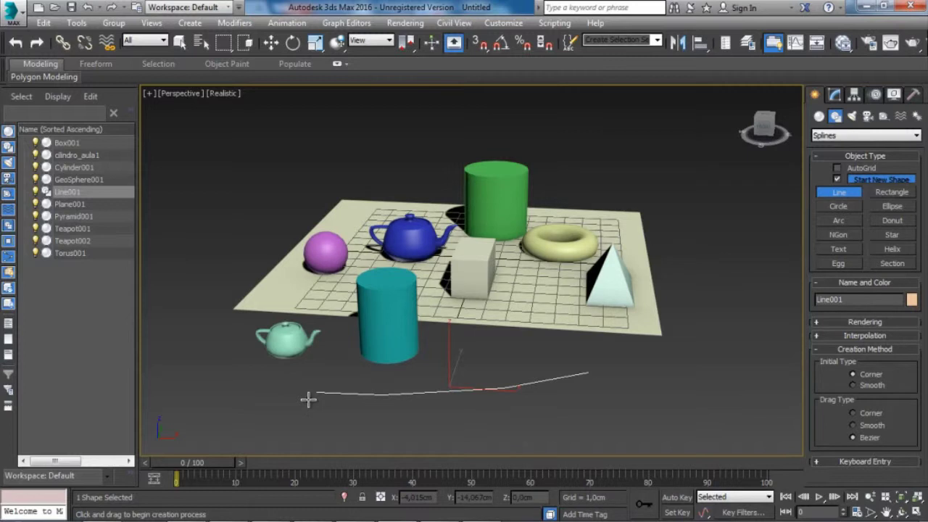
Place four standard Omni lights, two beside the plane near the white pyramid and two in front of it.
click(853, 116)
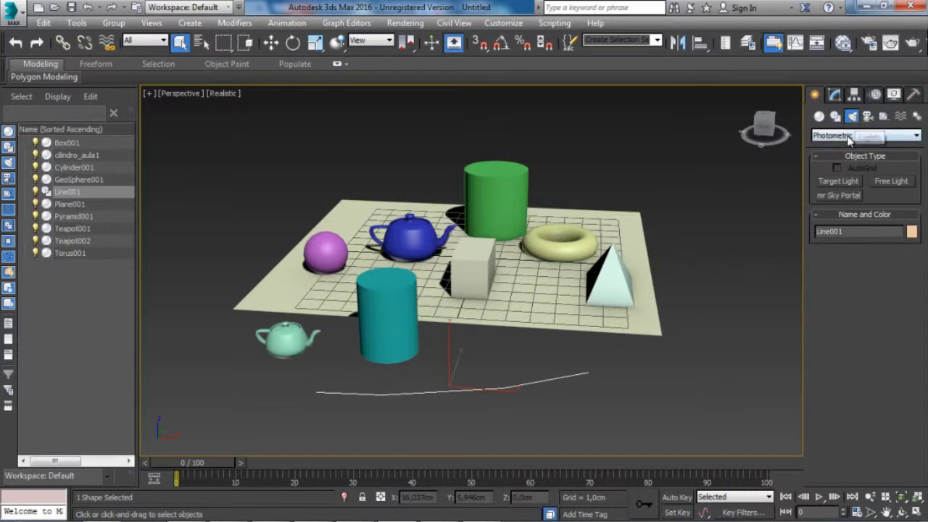
click(841, 137)
click(842, 156)
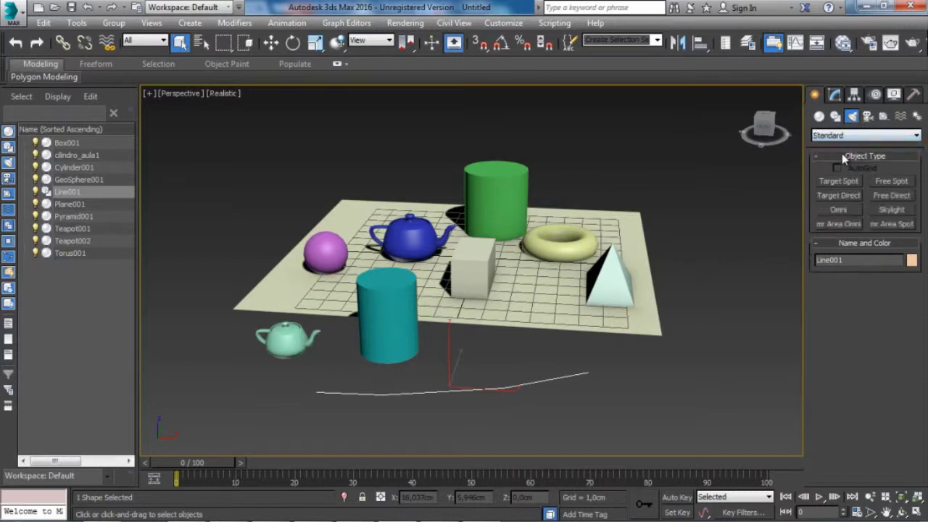
click(838, 210)
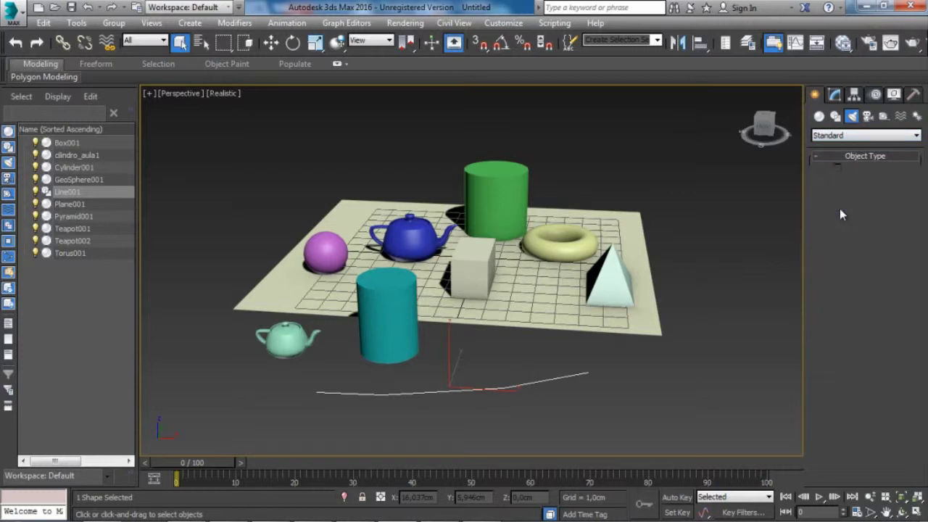
click(688, 290)
click(535, 349)
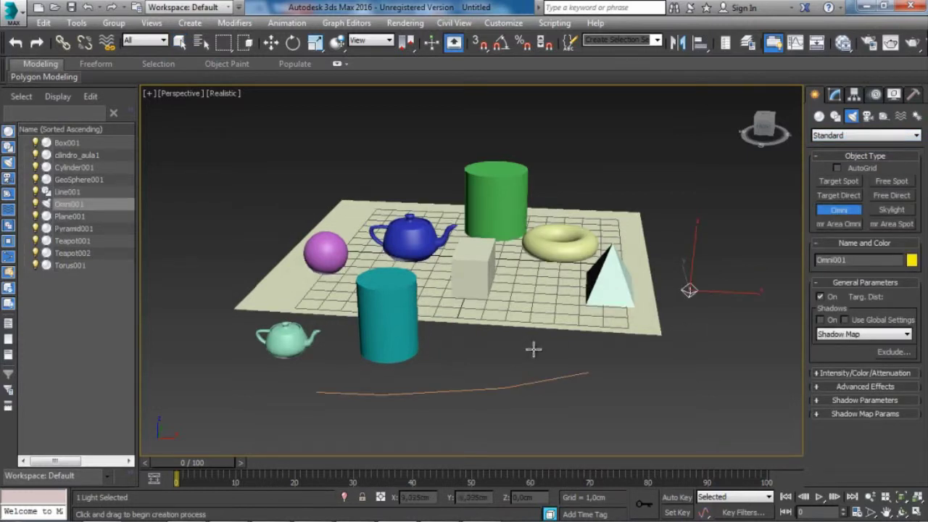
click(656, 372)
click(679, 220)
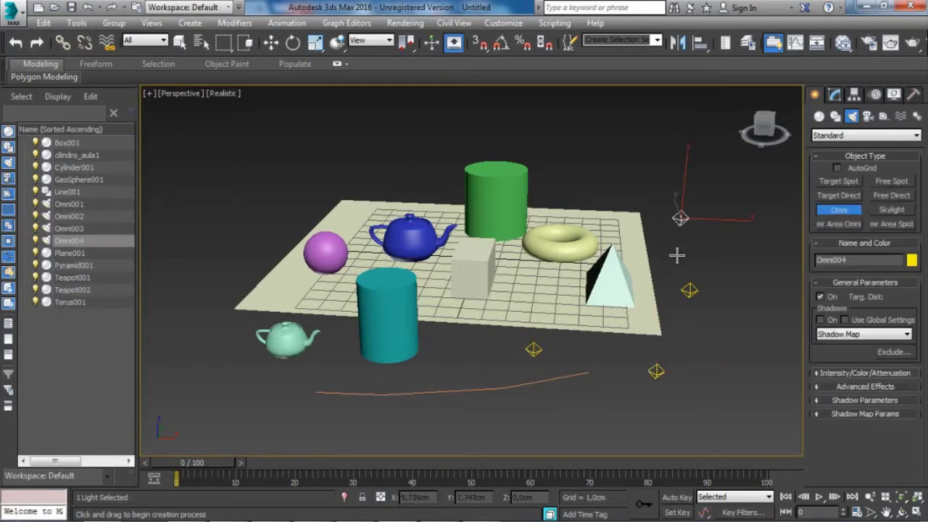
right_click(691, 264)
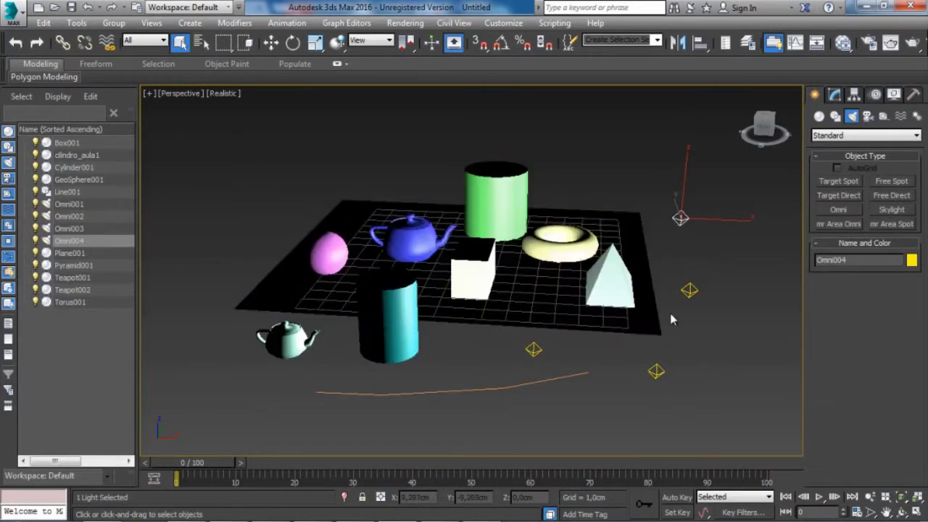
Set the perspective viewport to Illuminate with Default Lights.
click(224, 94)
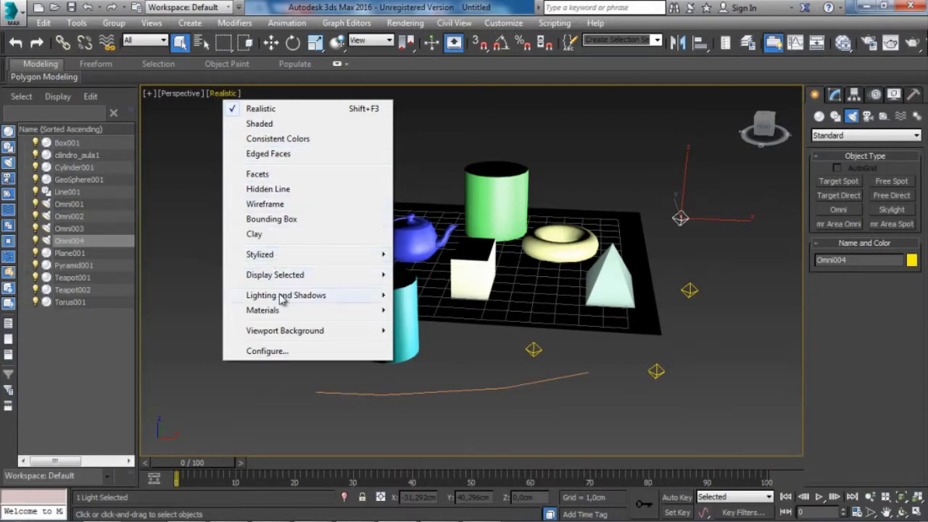
mouse_move(282, 302)
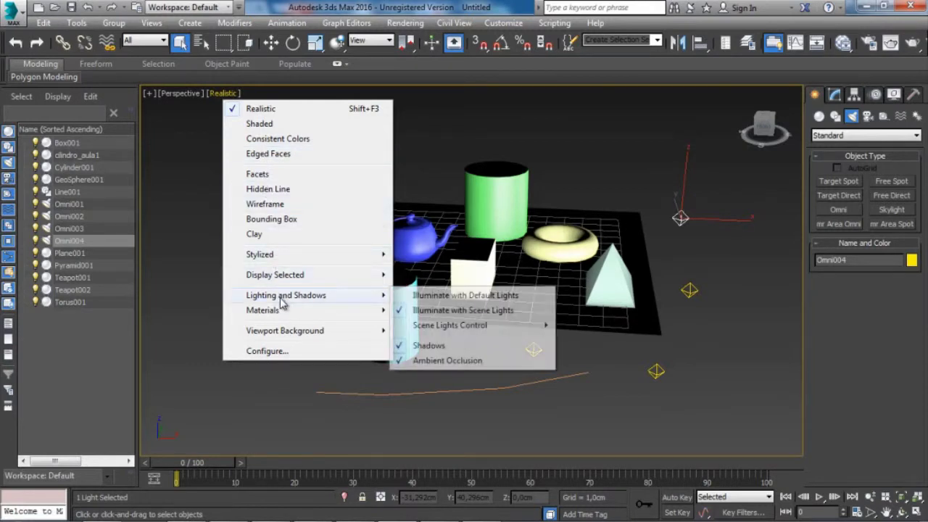
click(433, 297)
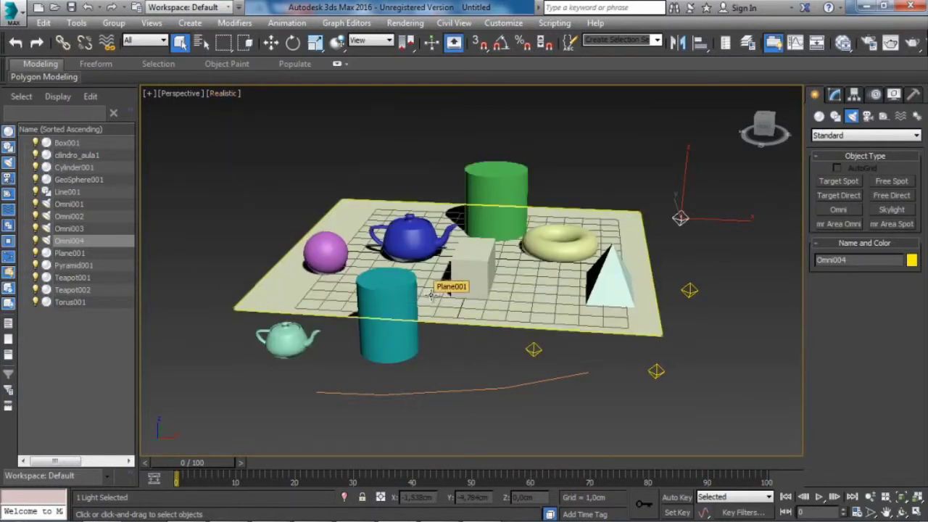
middle_drag(528, 287, 518, 281)
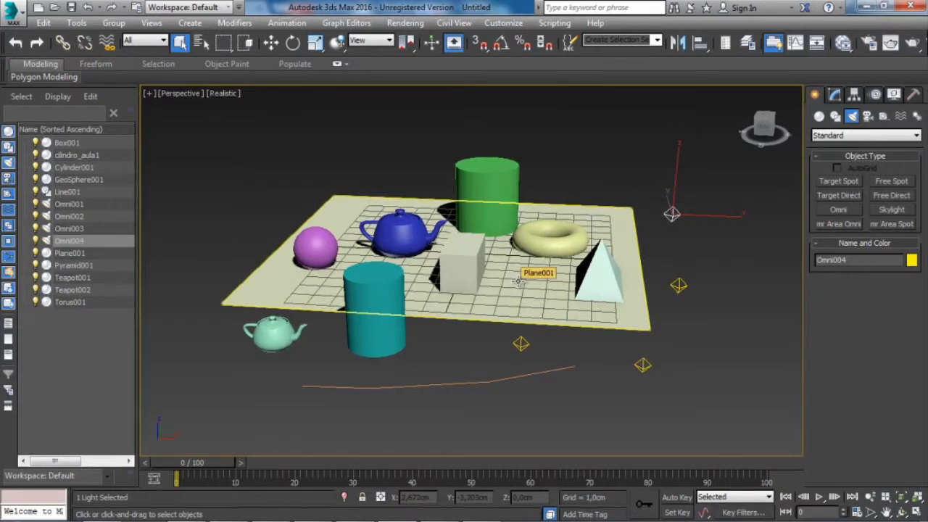
middle_drag(489, 252, 502, 255)
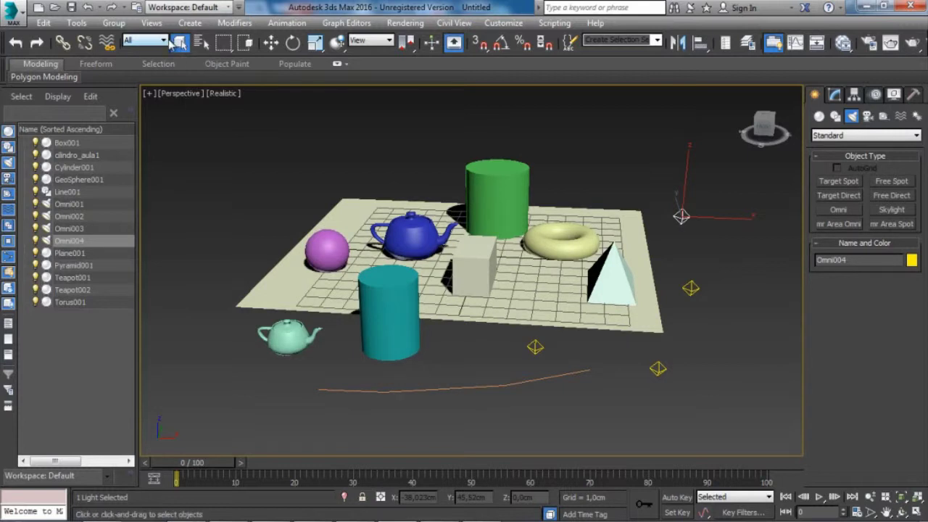
Examine the object types offered by the selection filter.
click(164, 41)
click(163, 41)
click(164, 42)
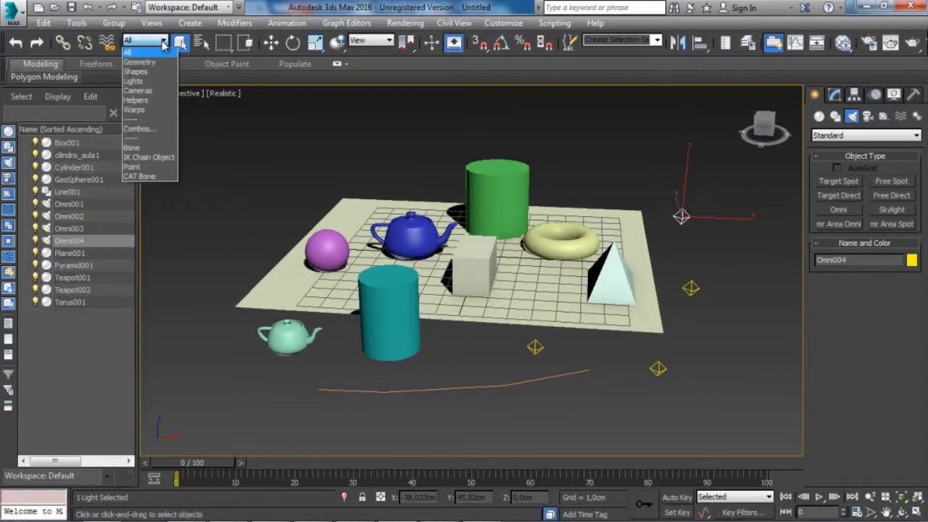
click(164, 41)
click(164, 42)
click(164, 41)
click(163, 41)
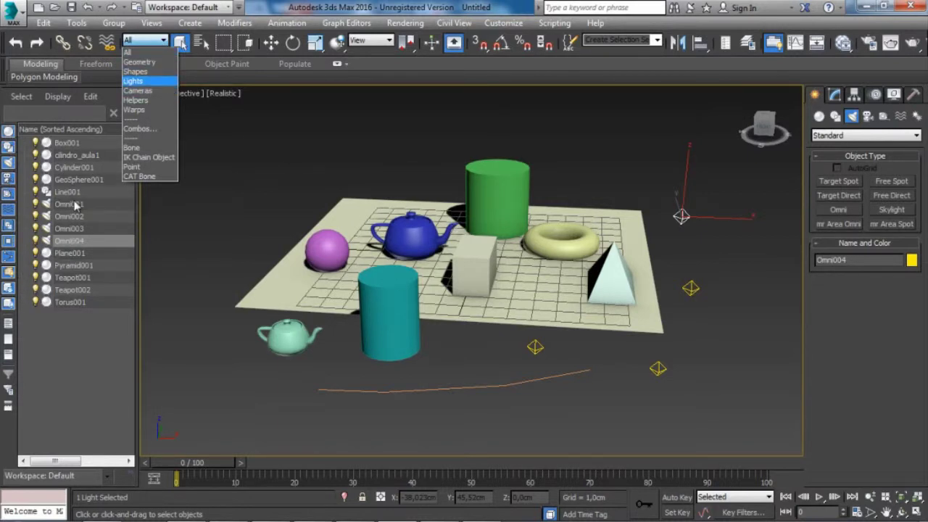
View the objects of the aula layer in the Layer Explorer and close the explorer.
click(745, 46)
click(746, 44)
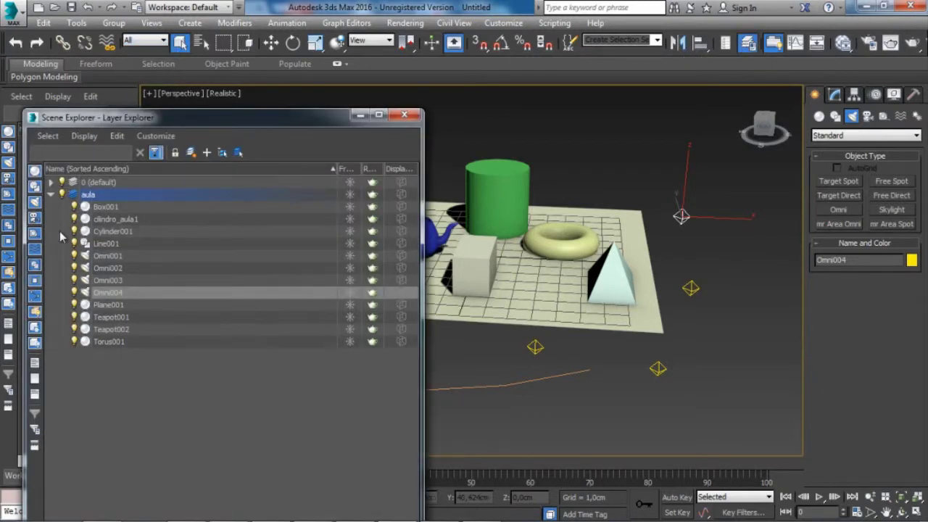
click(416, 115)
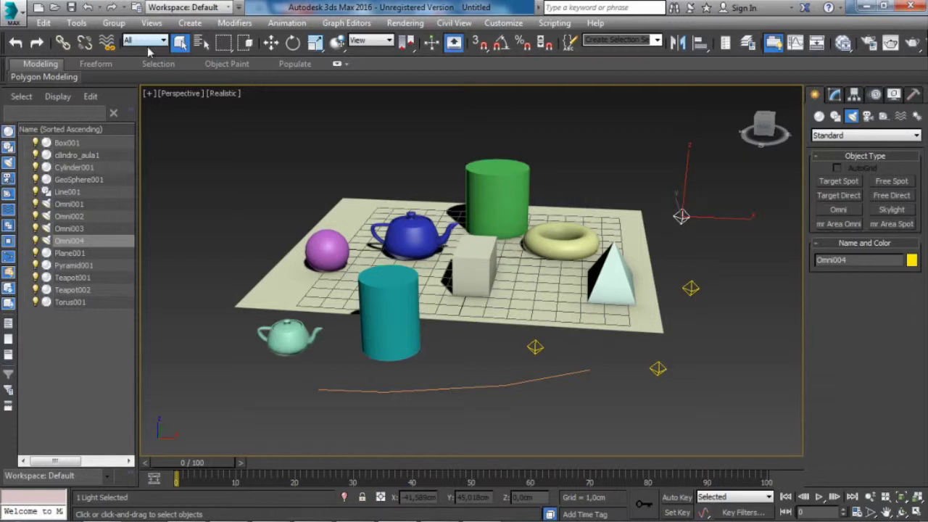
Set the selection filter to Geometry, select the green cylinder, torus, box and blue teapot in turn, and clear the selection.
click(163, 41)
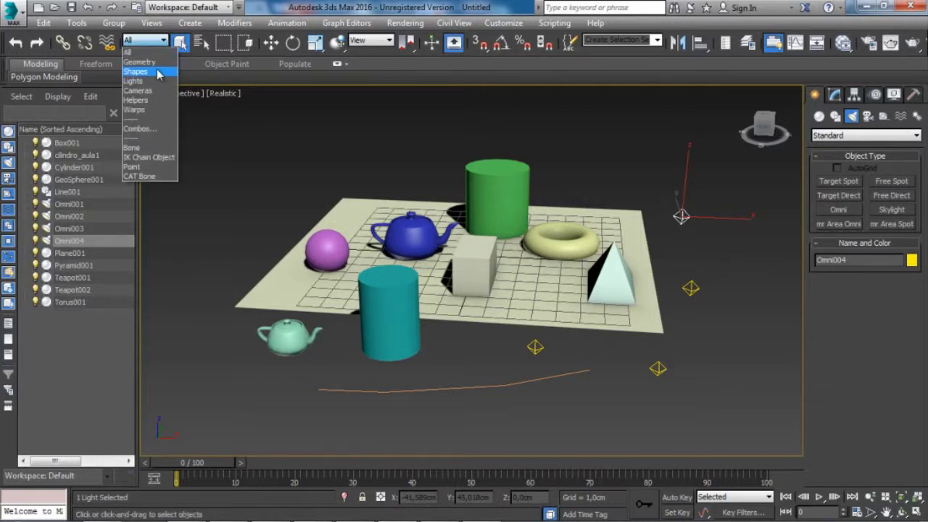
click(152, 64)
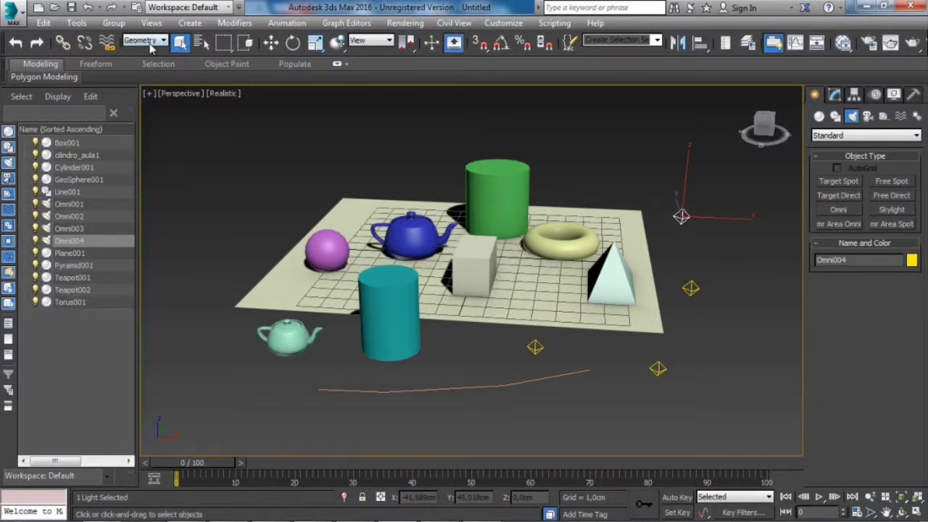
click(473, 183)
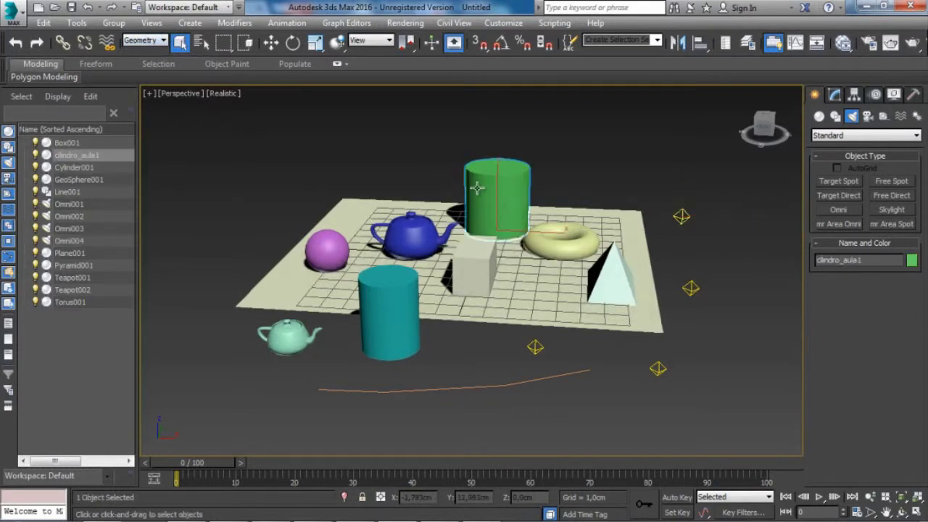
click(552, 242)
click(467, 261)
click(410, 236)
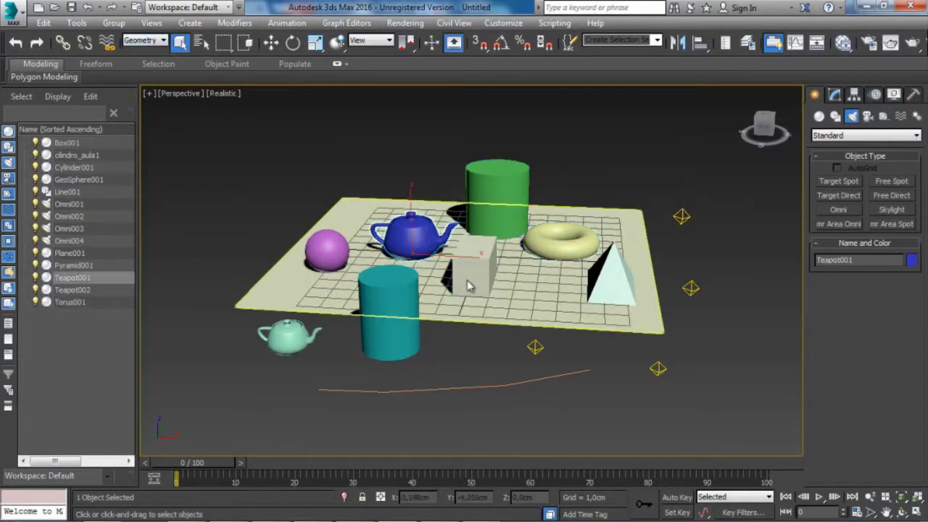
click(492, 423)
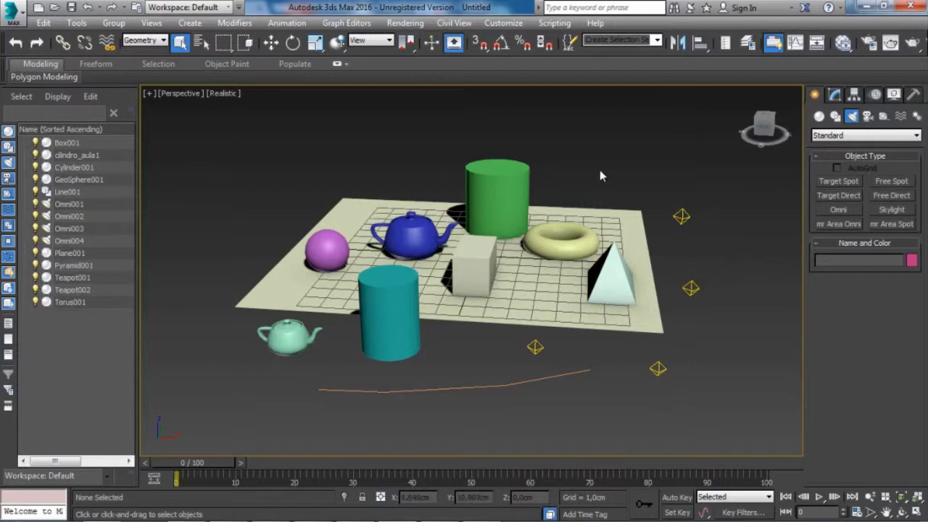
Try selecting the torus and green cylinder again and end with the blue teapot selected.
click(536, 221)
click(485, 211)
click(410, 235)
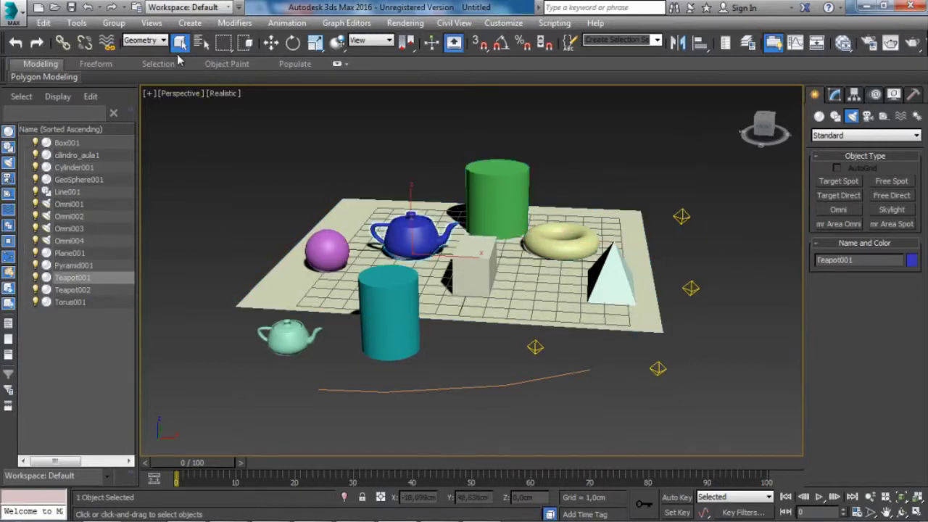
Set the selection filter to Lights and move the Omni002 light along X to about 3.06 cm.
click(148, 41)
click(159, 86)
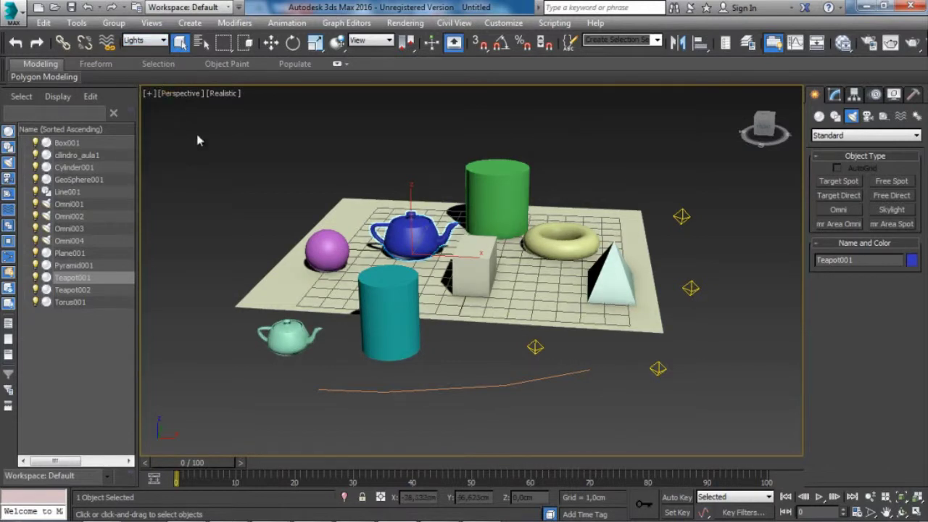
click(535, 347)
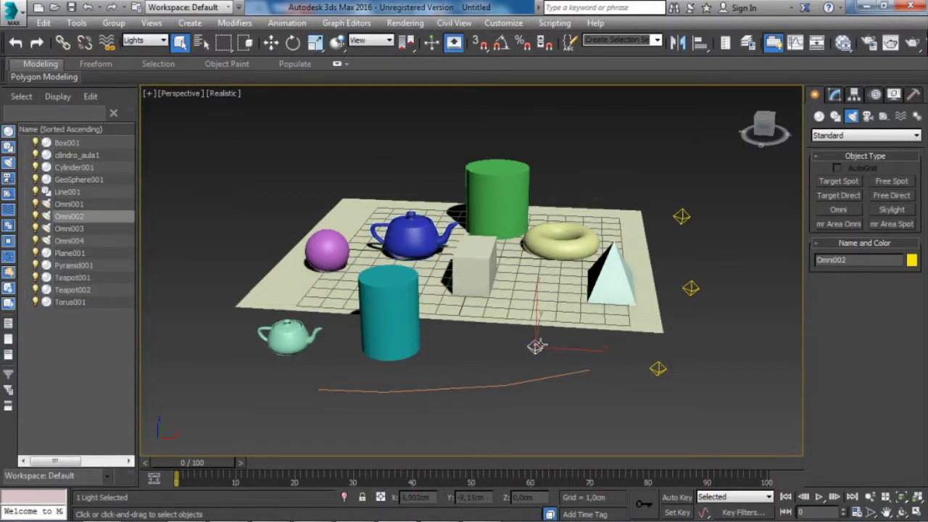
key(w)
mouse_move(570, 346)
mouse_down()
mouse_move(541, 344)
mouse_move(562, 344)
mouse_up()
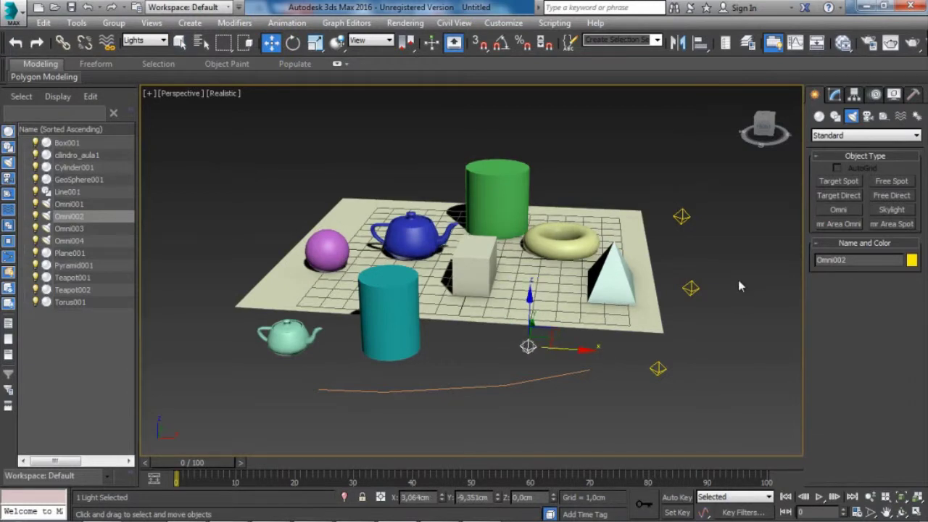
Move the Omni light beside the white pyramid slightly back and clear the selection by trying to pick the pyramid.
click(691, 288)
drag(700, 273, 700, 268)
click(608, 255)
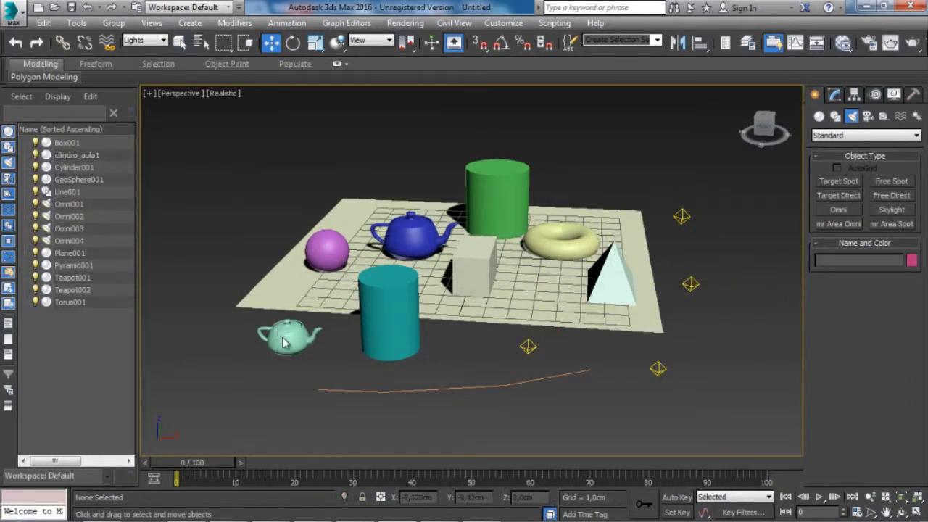
Move the Omni002 light along X to about 1.99 cm and select the Omni004 light.
click(527, 347)
drag(565, 348, 535, 356)
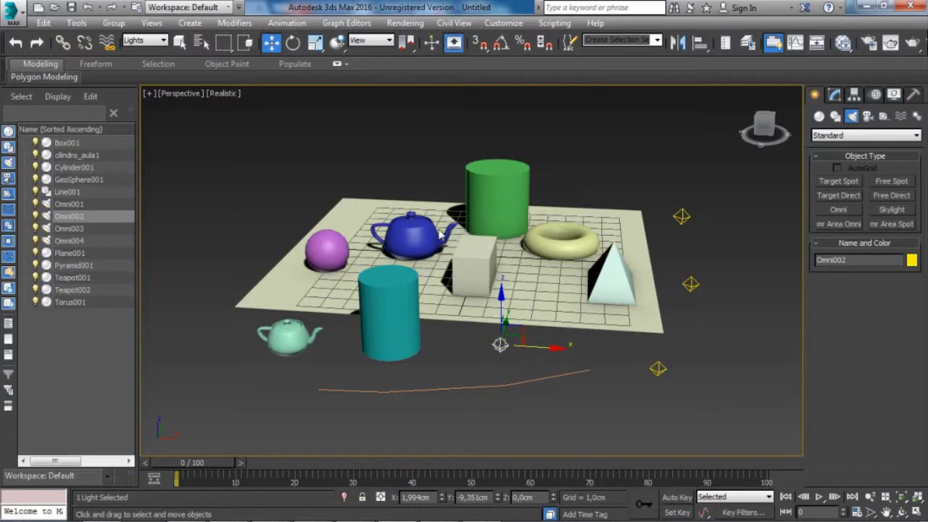
click(681, 216)
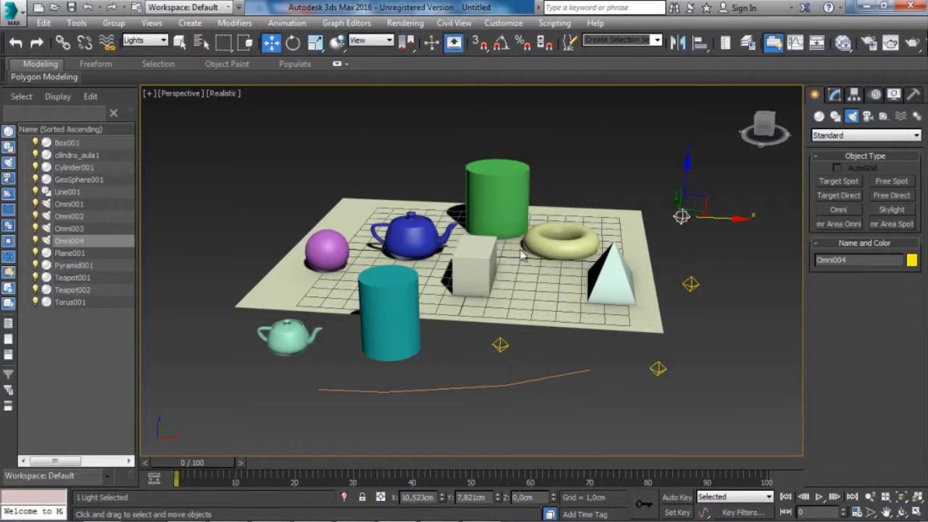
Set the selection filter to Shapes, move the line spline to about X -0.30 and Y -12.15 cm, and try selecting the green cylinder.
click(146, 41)
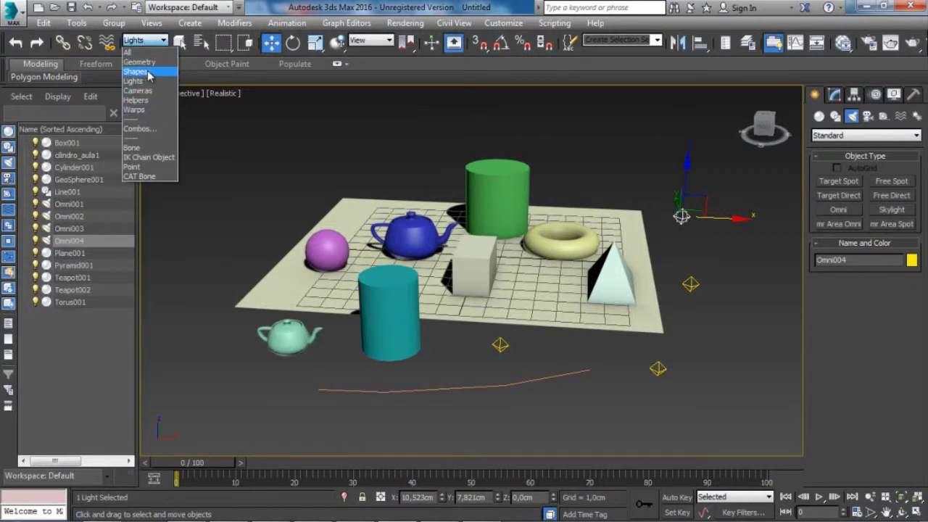
click(148, 73)
click(459, 386)
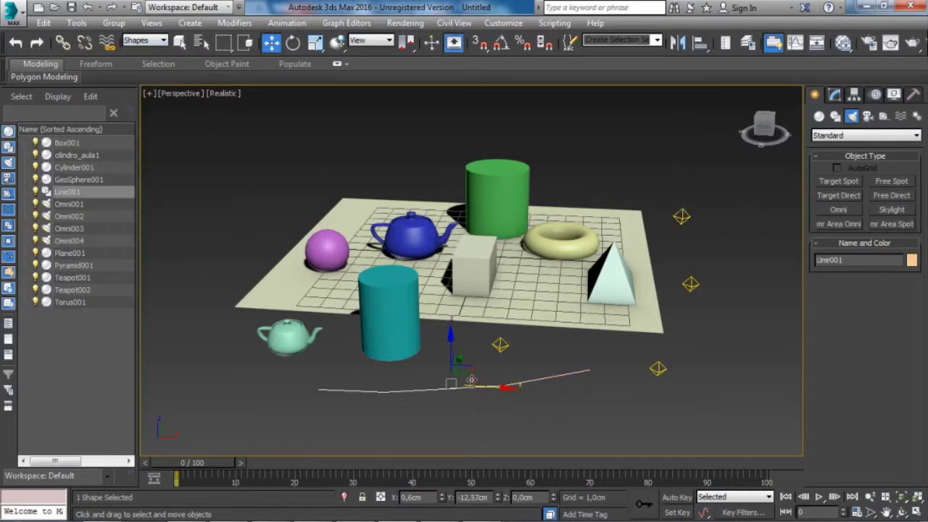
drag(475, 373, 453, 365)
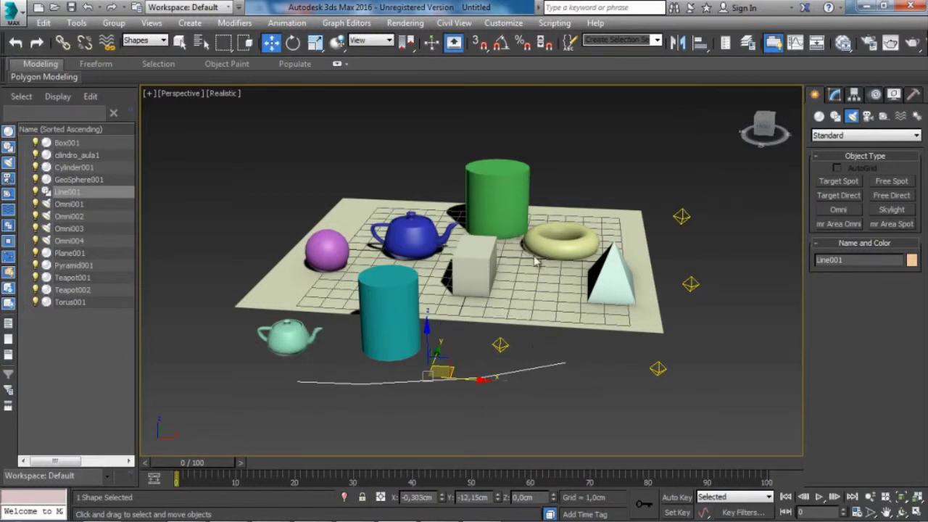
click(497, 209)
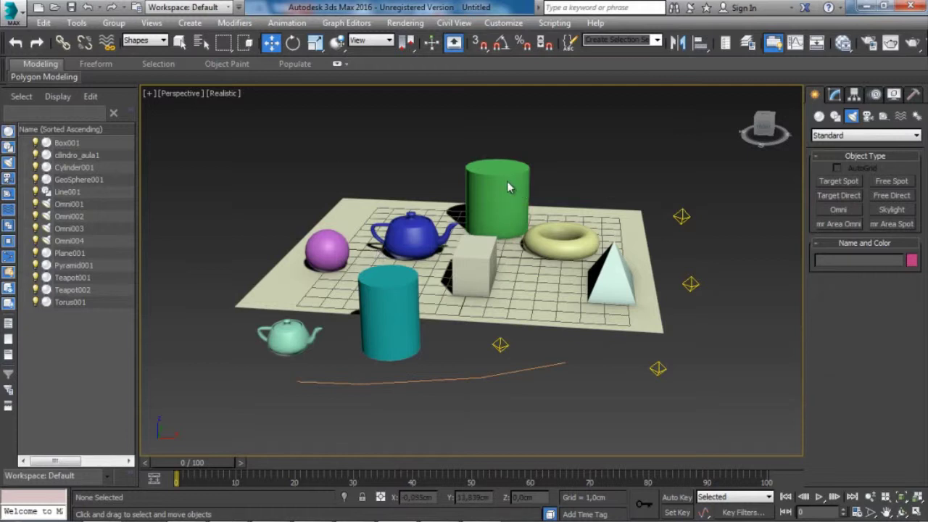
Reset the selection filter to All, select the green cylinder, and view its context commands without applying any.
click(149, 40)
click(144, 53)
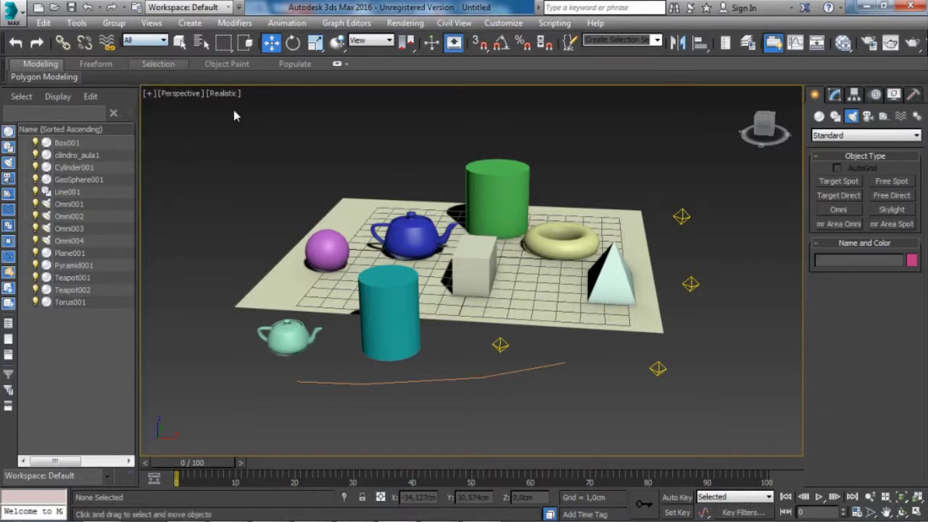
click(490, 190)
right_click(501, 168)
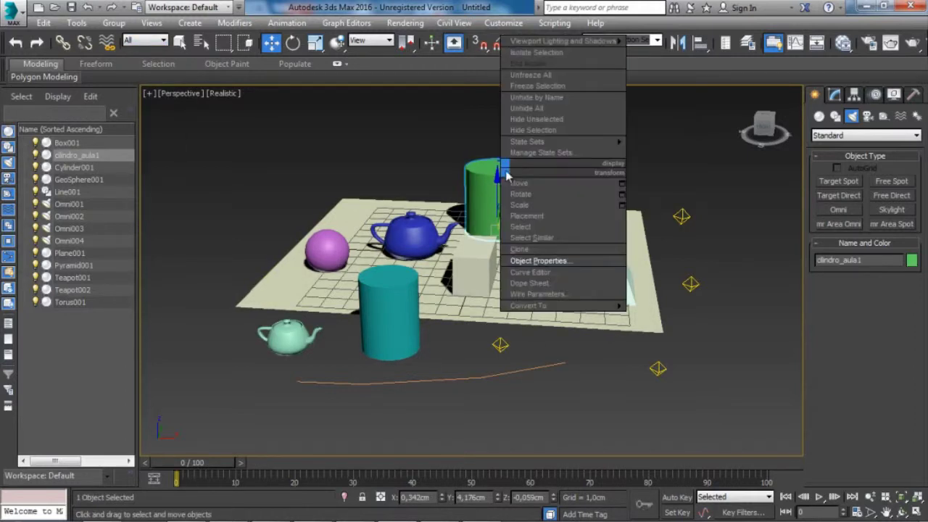
click(454, 172)
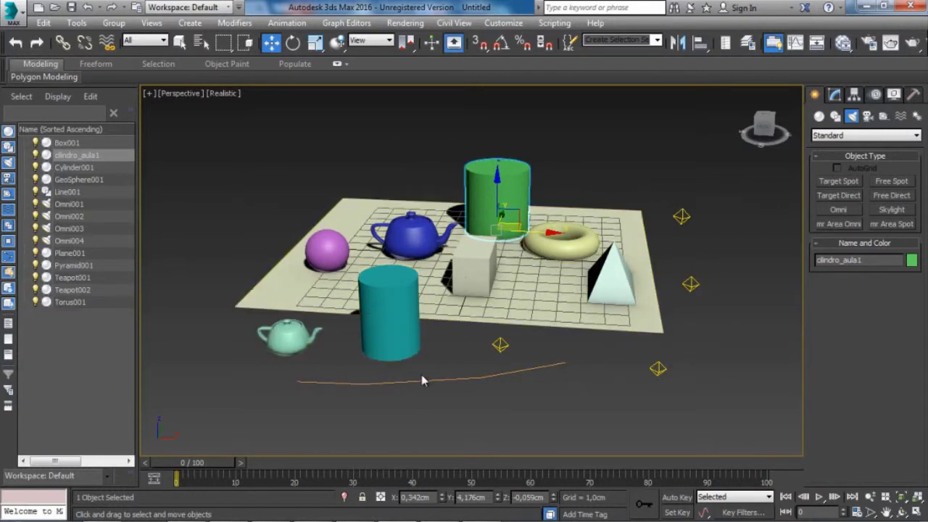
middle_drag(466, 339, 457, 333)
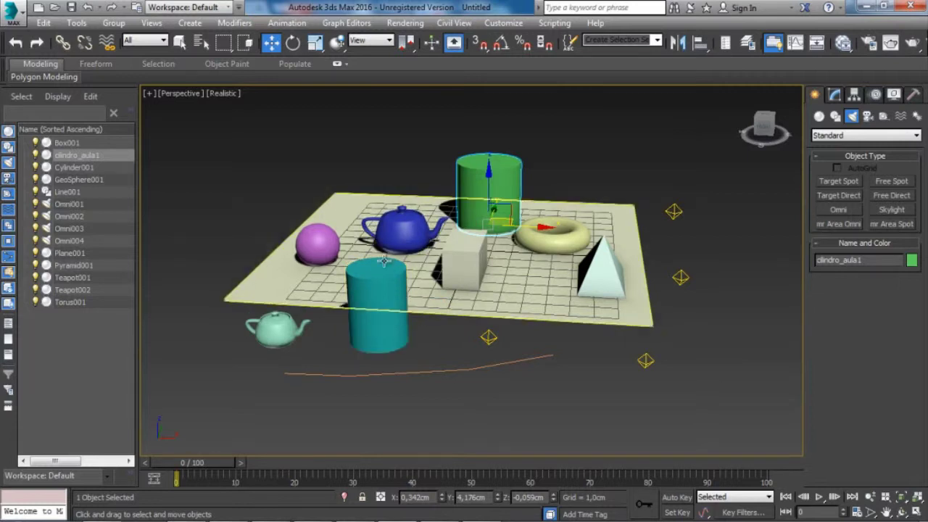
middle_drag(569, 310, 564, 310)
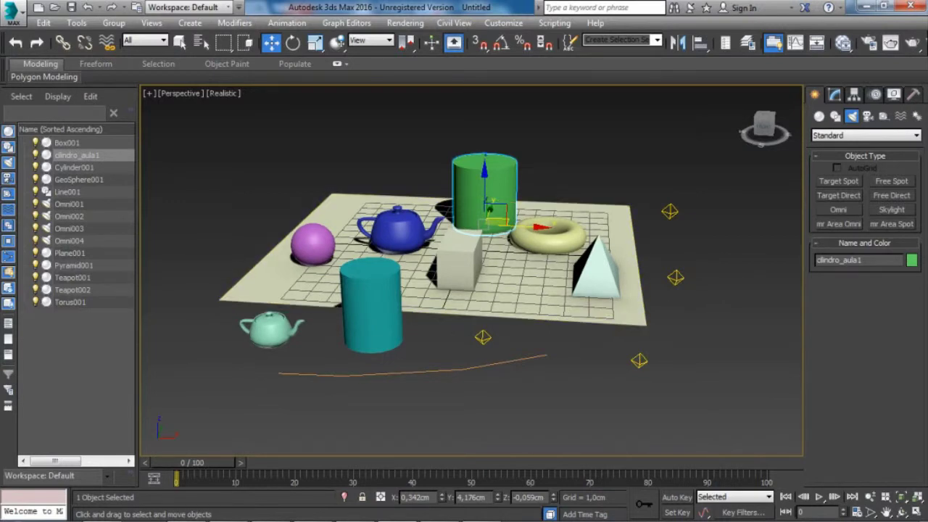
middle_drag(585, 299, 573, 304)
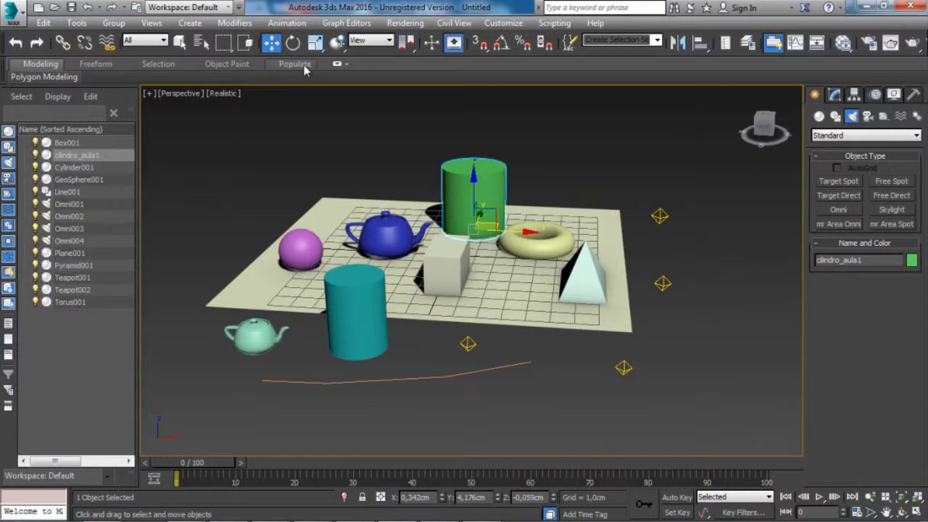
View the reference coordinate system options, clear the selection, and view the list of named selection sets.
click(390, 42)
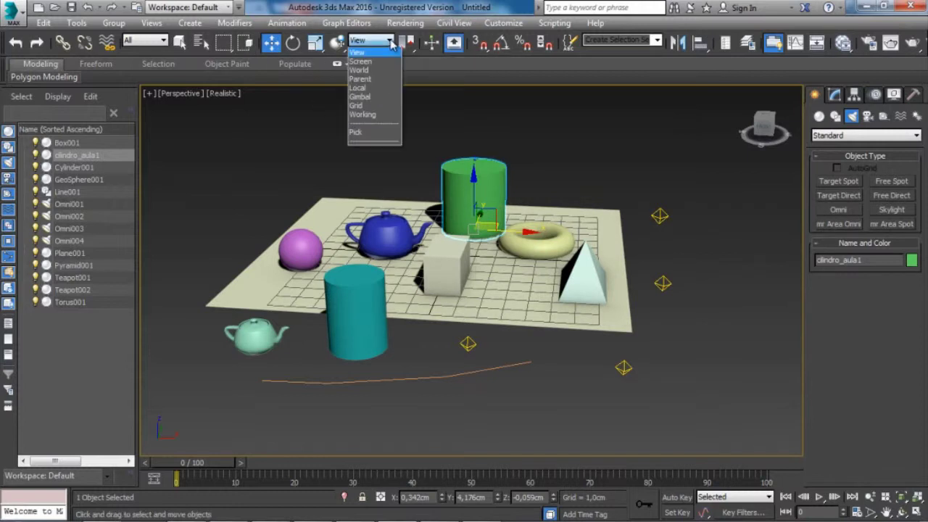
click(392, 45)
middle_drag(424, 172, 423, 172)
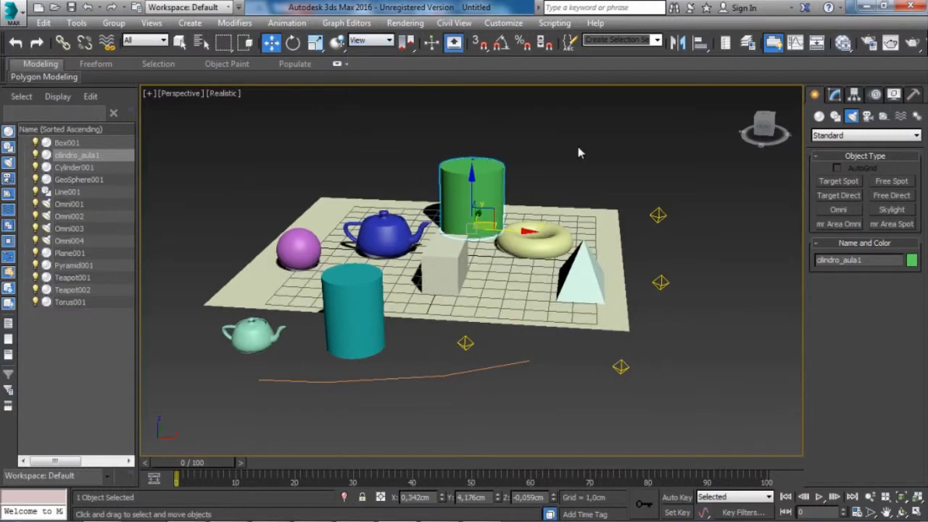
middle_drag(579, 149, 582, 155)
click(551, 185)
click(657, 41)
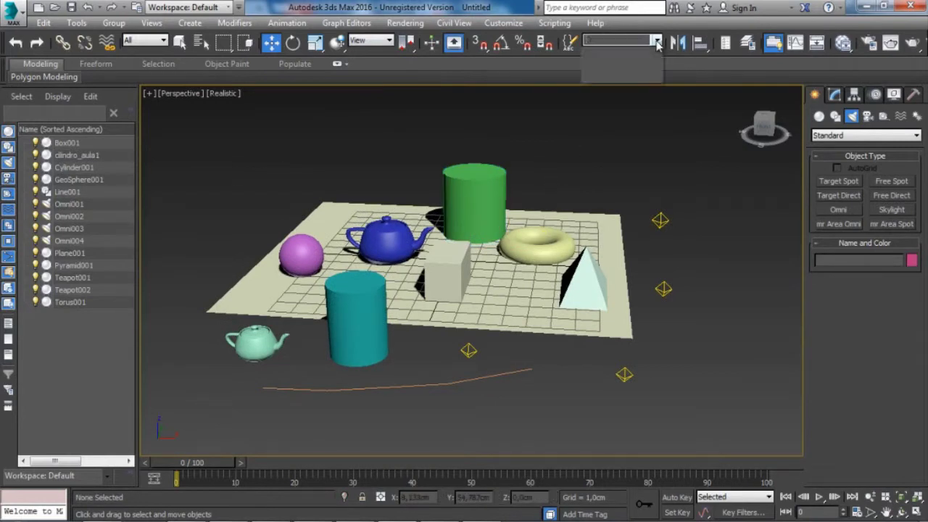
click(657, 42)
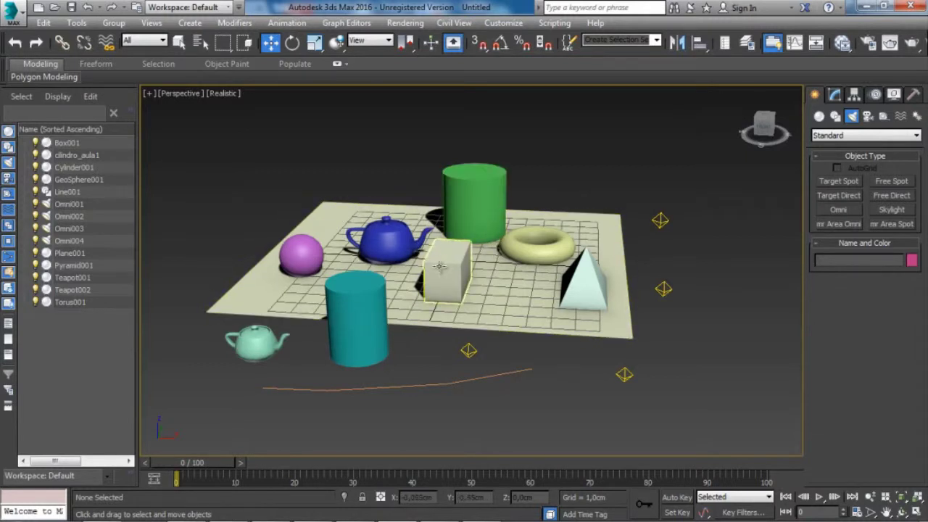
View the Group commands and the reference coordinate system options without applying any, then check the selection set name field.
click(114, 22)
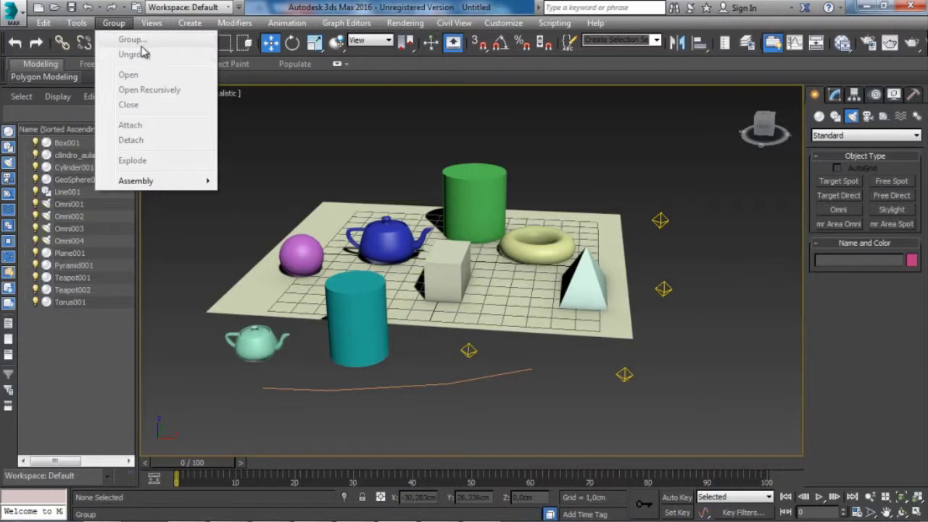
click(383, 42)
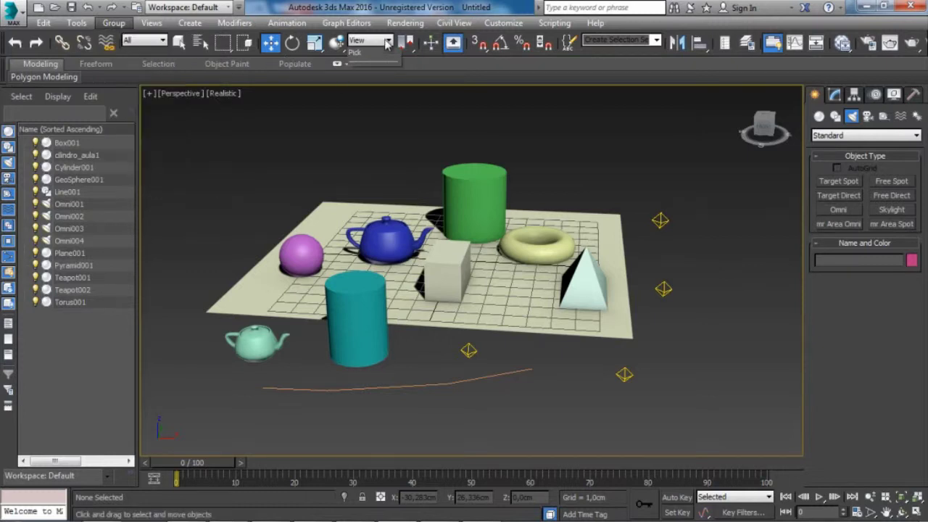
click(382, 41)
click(387, 40)
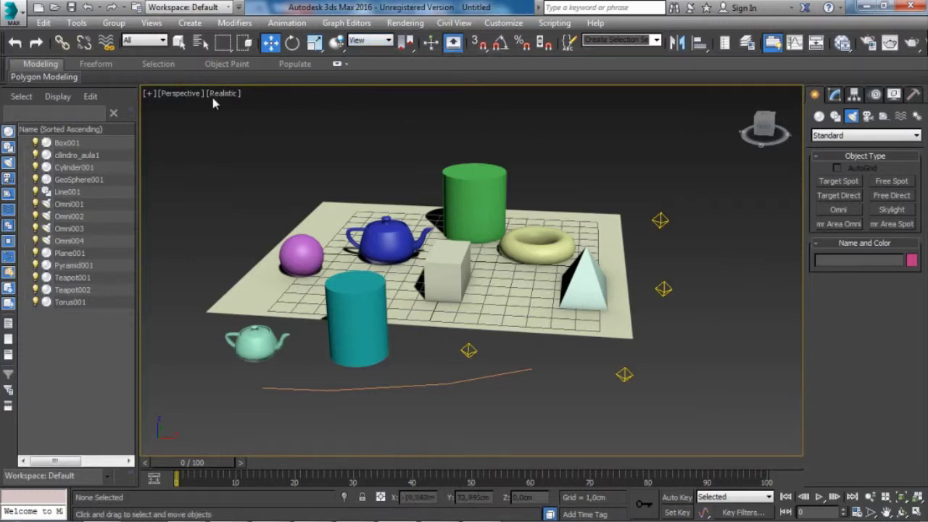
click(613, 41)
click(549, 140)
Region-select the objects between the purple sphere and the box, view the Group commands without grouping, and clear the selection after picking the blue teapot.
drag(283, 137, 484, 305)
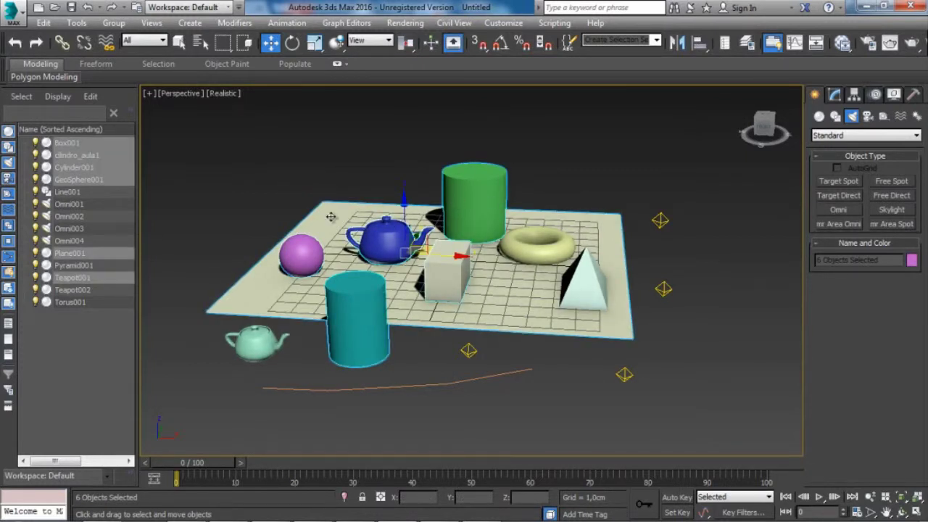
click(114, 23)
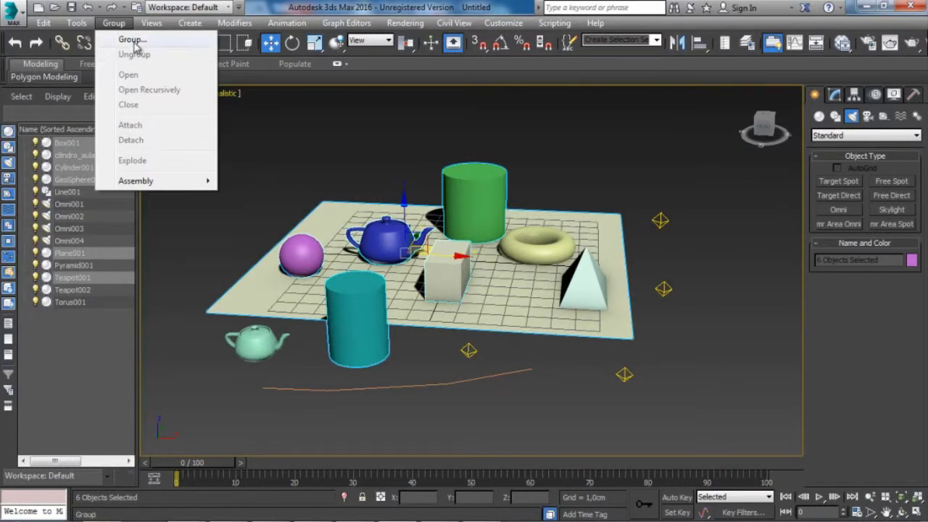
click(387, 221)
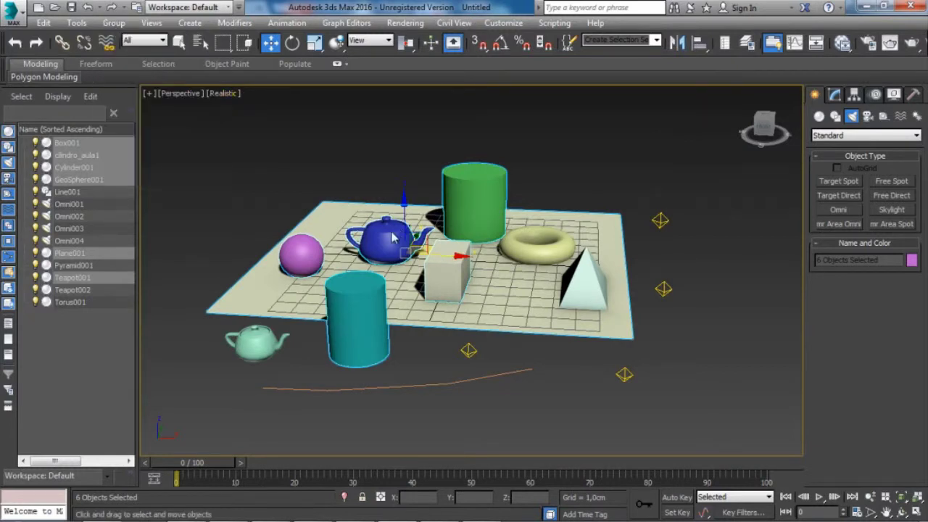
click(386, 221)
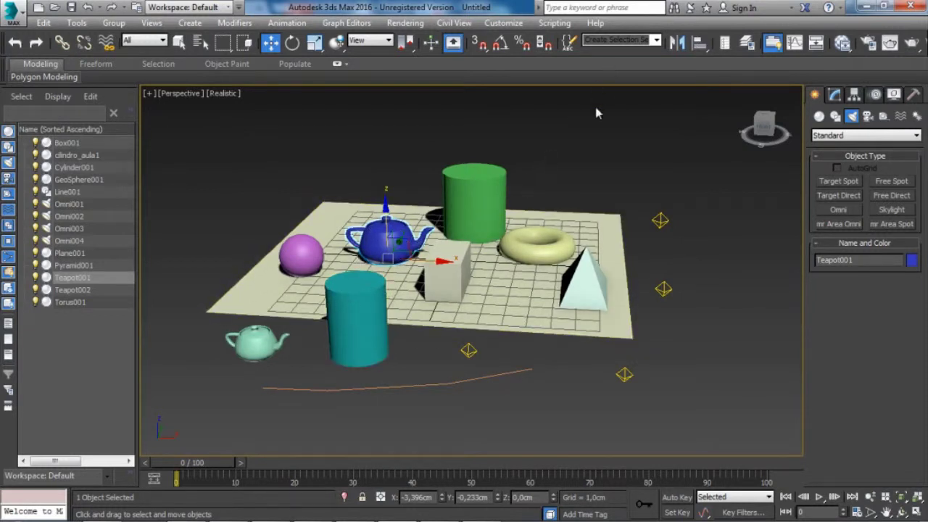
click(608, 45)
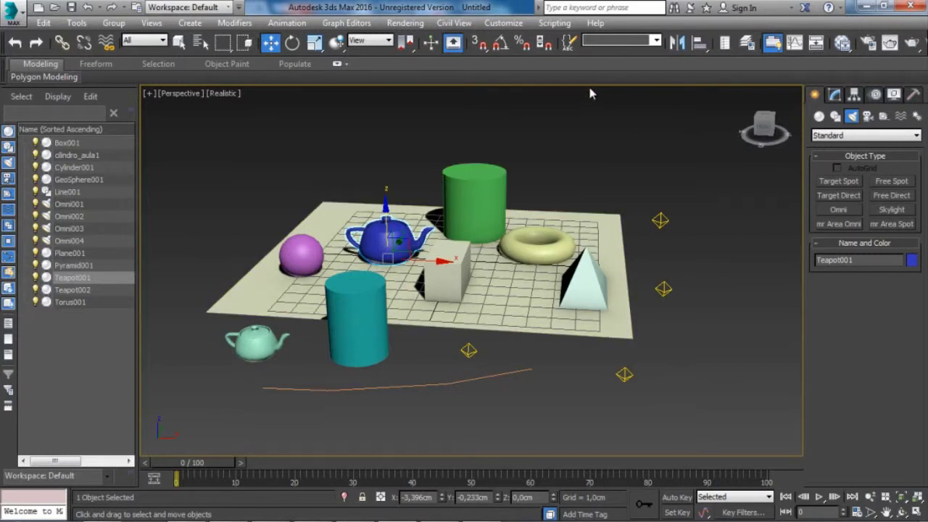
click(526, 183)
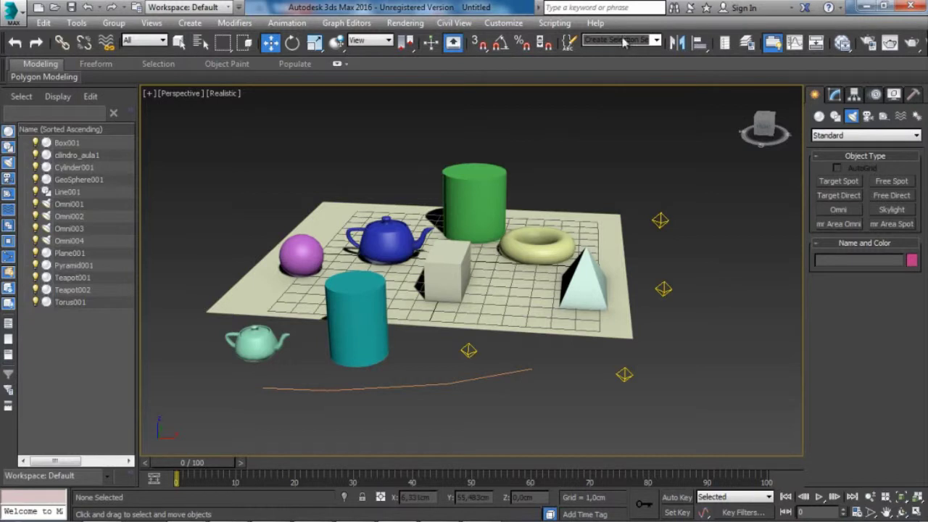
Save the purple sphere, blue teapot and green cylinder as the named selection set grupo1, and clear the selection.
click(310, 248)
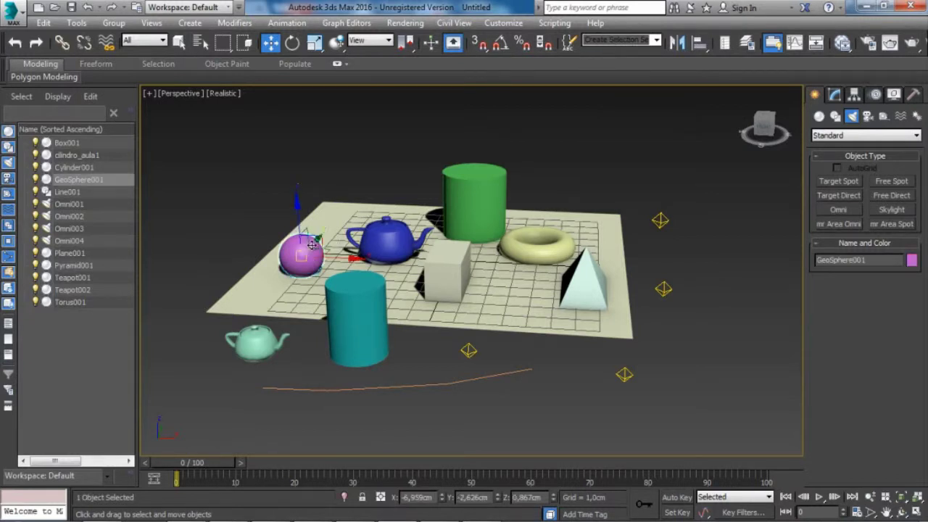
ctrl+click(386, 236)
ctrl+click(483, 179)
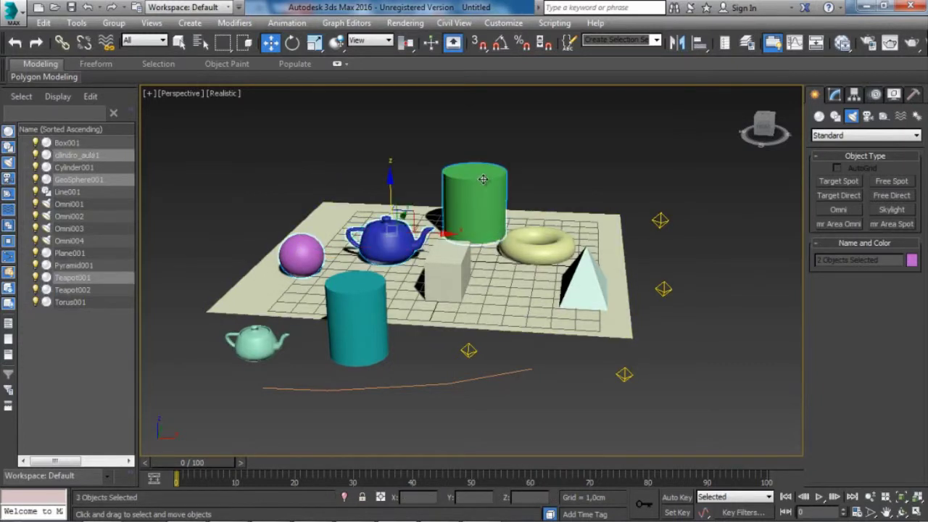
click(618, 40)
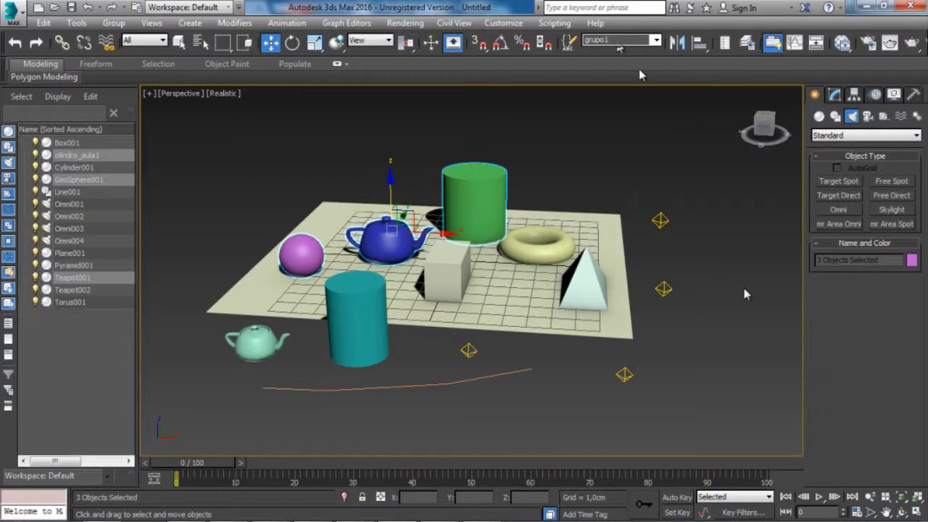
click(552, 187)
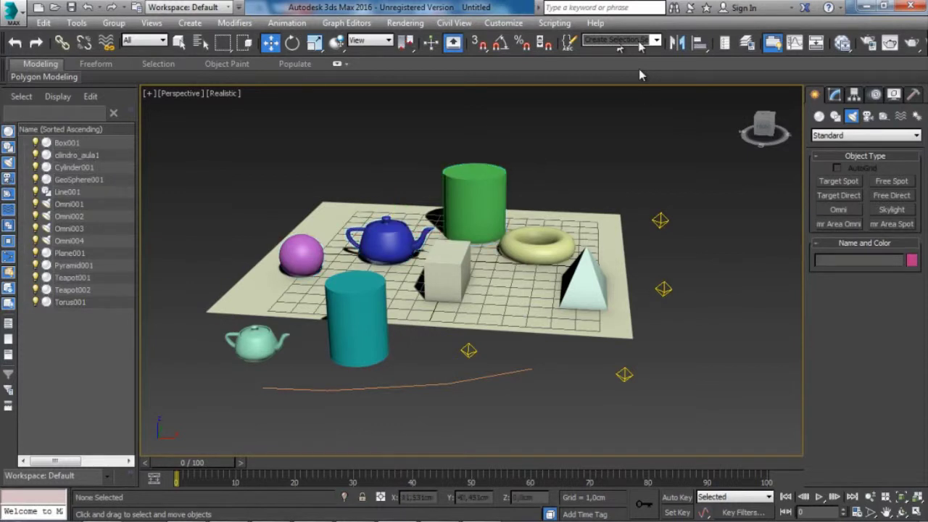
Raise only the blue teapot to about Z 0.67 cm and recall the grupo1 selection set.
click(477, 199)
click(373, 237)
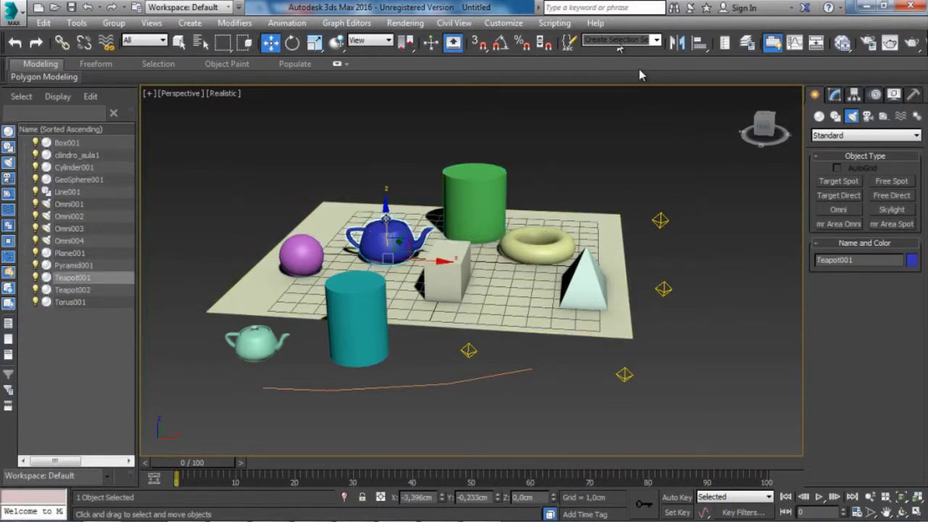
drag(385, 219, 385, 207)
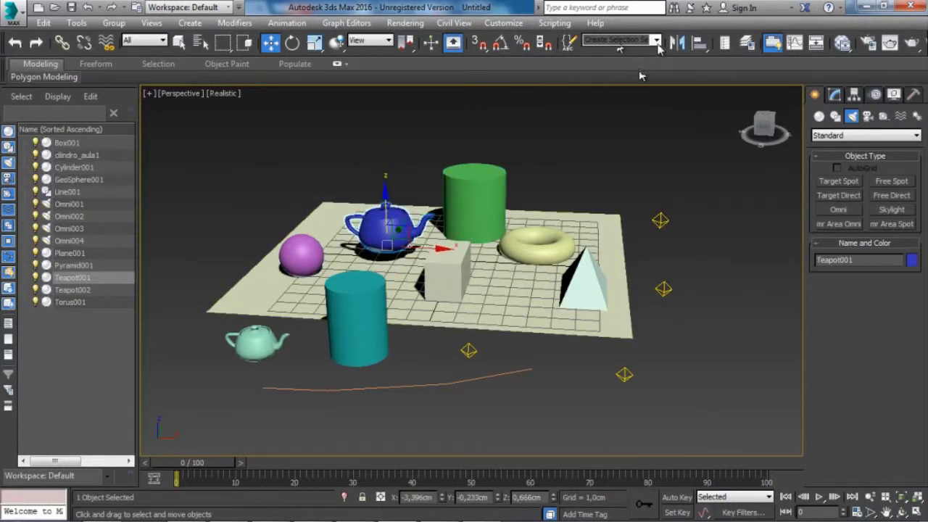
click(657, 39)
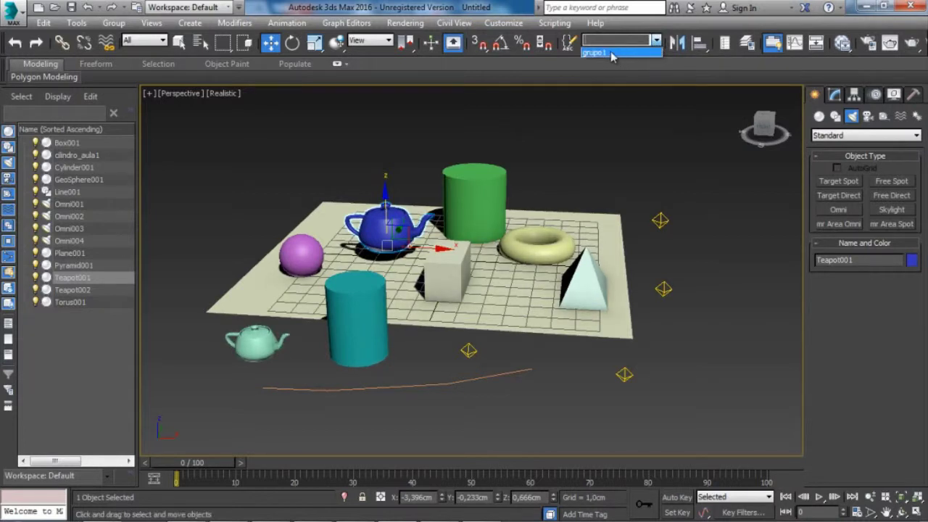
click(611, 53)
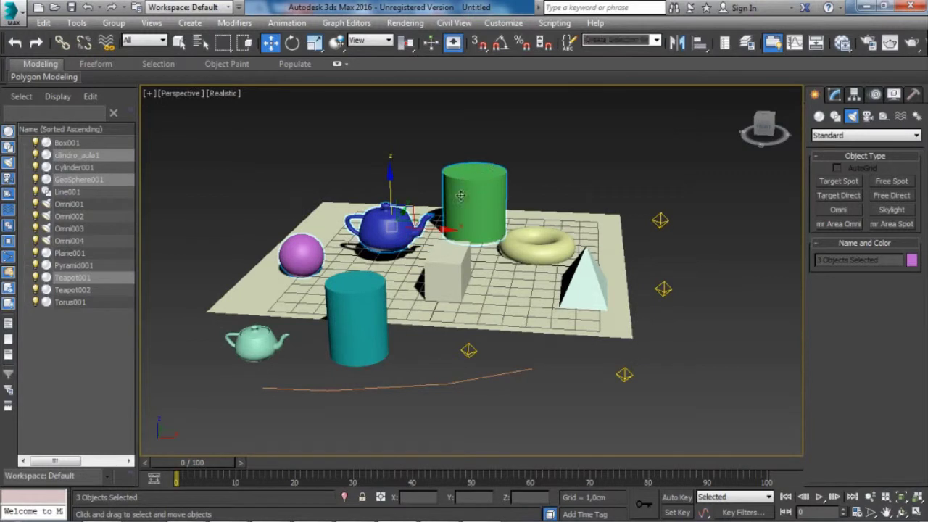
Save the box, torus, pyramid and teal cylinder as the named selection set grupo2.
click(461, 272)
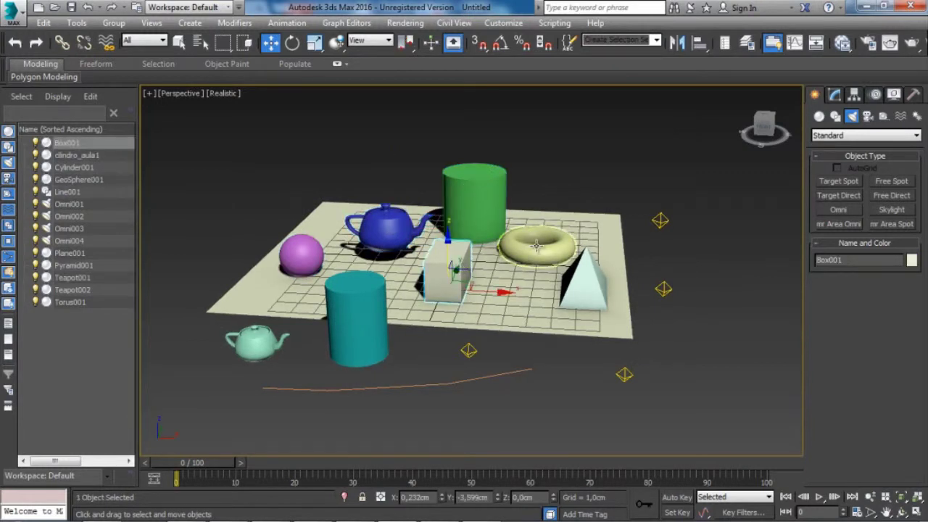
ctrl+click(537, 246)
ctrl+click(576, 284)
ctrl+click(361, 299)
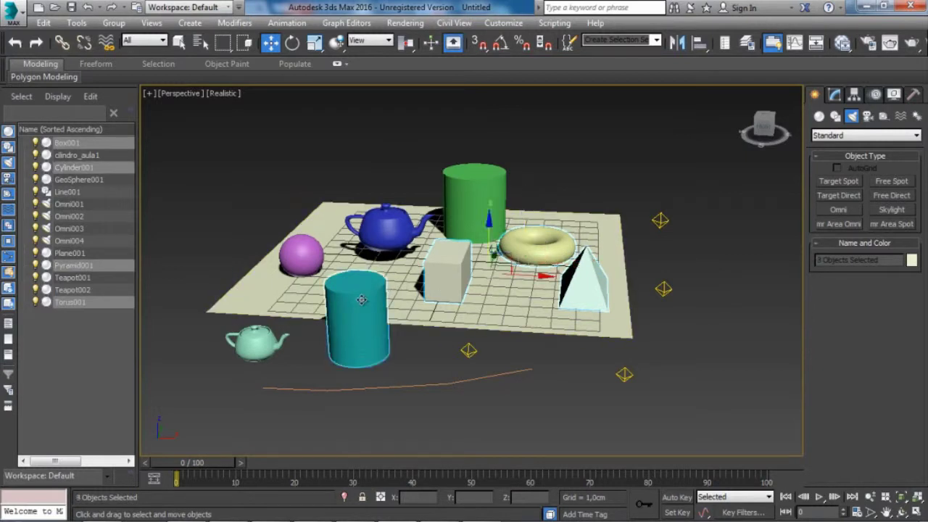
click(607, 39)
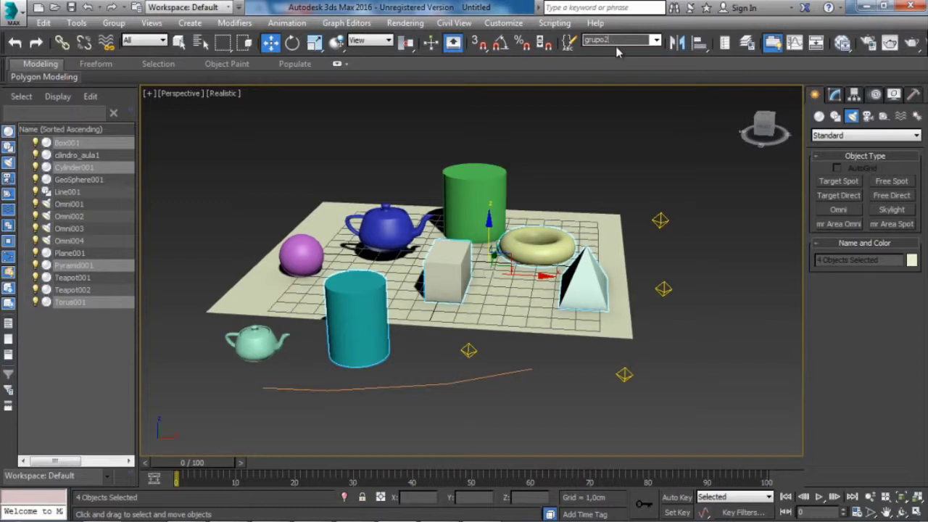
key(Return)
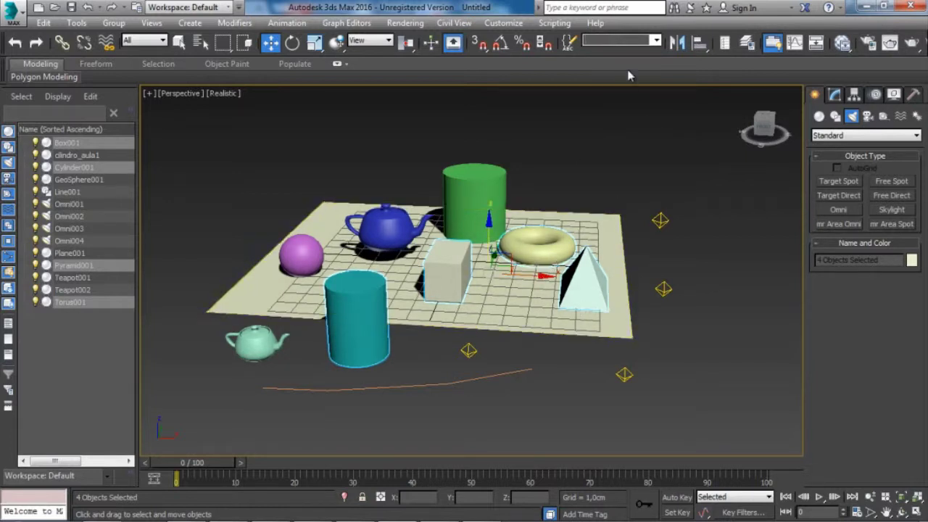
click(657, 42)
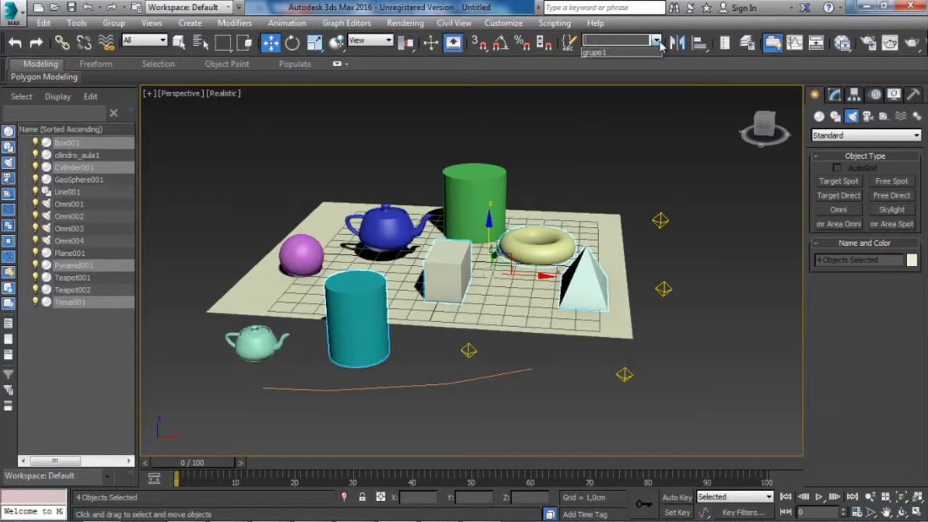
click(632, 39)
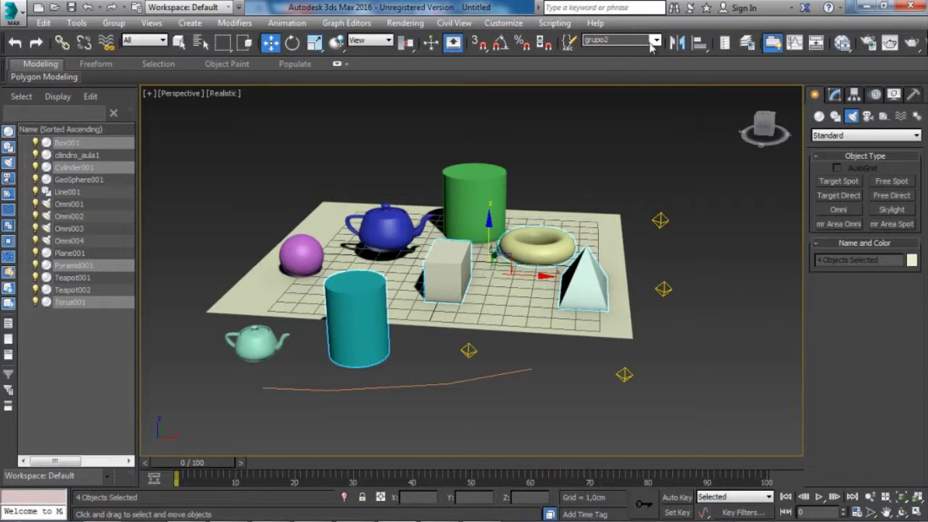
Recall the grupo1 selection set and then the grupo2 selection set to compare their objects.
click(653, 41)
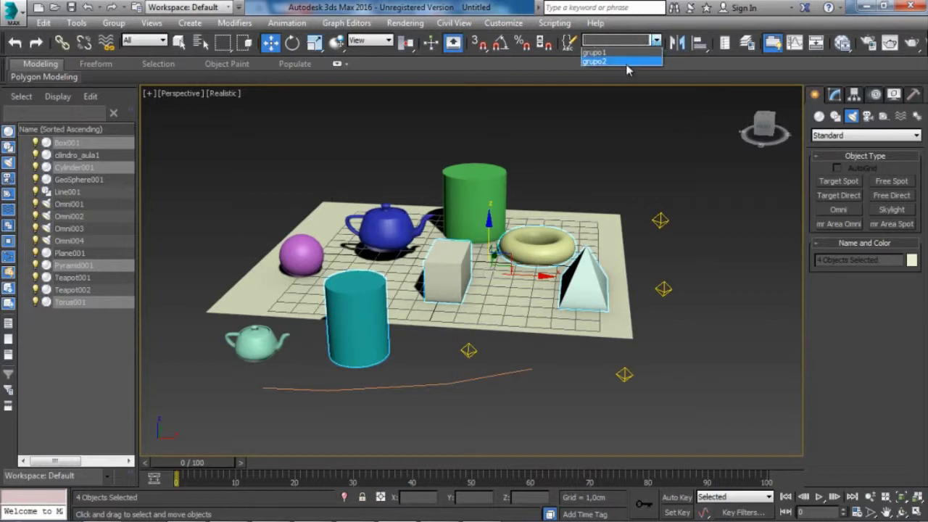
click(610, 53)
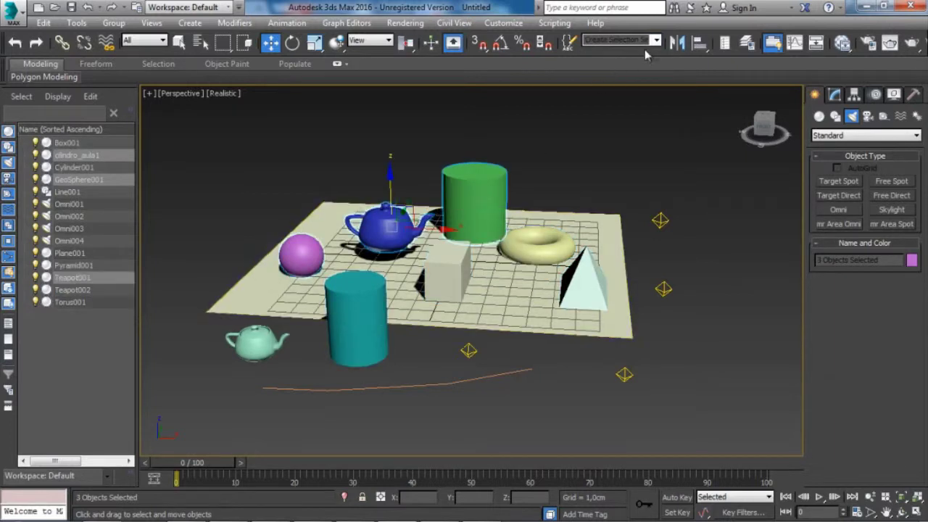
click(649, 41)
click(618, 64)
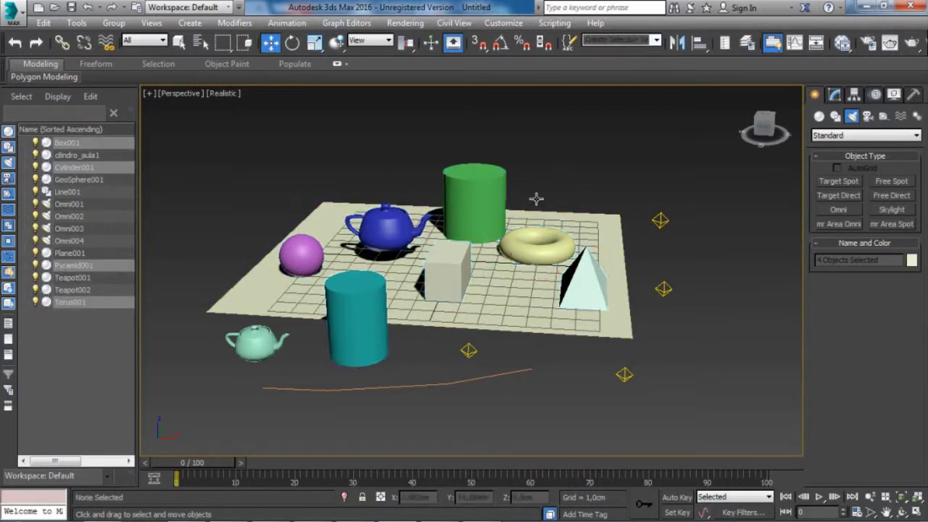
Select the box and the torus individually, and lower only the torus slightly.
click(451, 262)
click(541, 243)
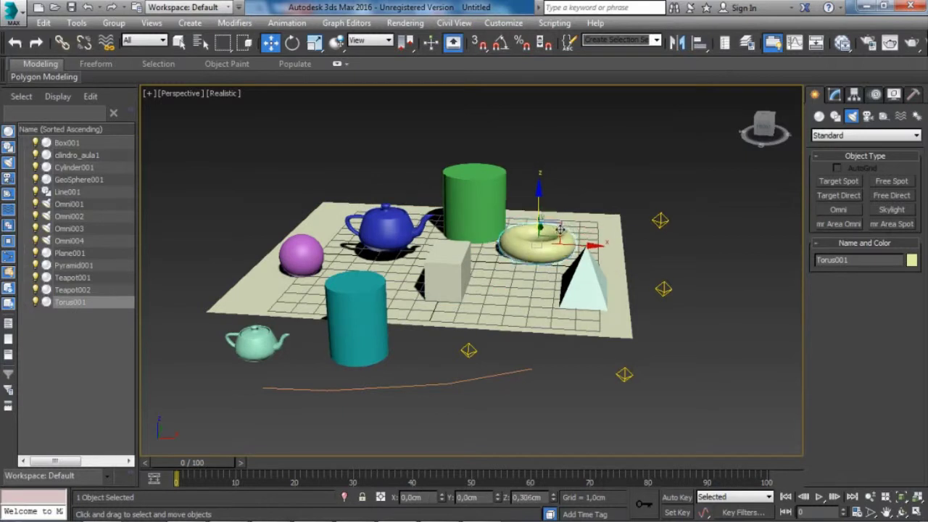
drag(561, 230, 560, 239)
Region-select the objects around the box, replace that selection with the grupo2 set, and view the list of named selection sets.
drag(306, 145, 449, 309)
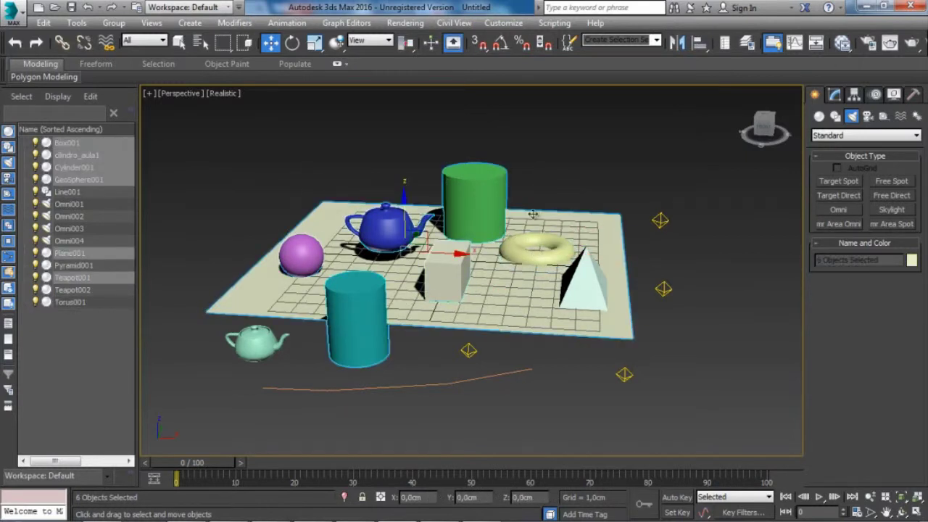
click(656, 40)
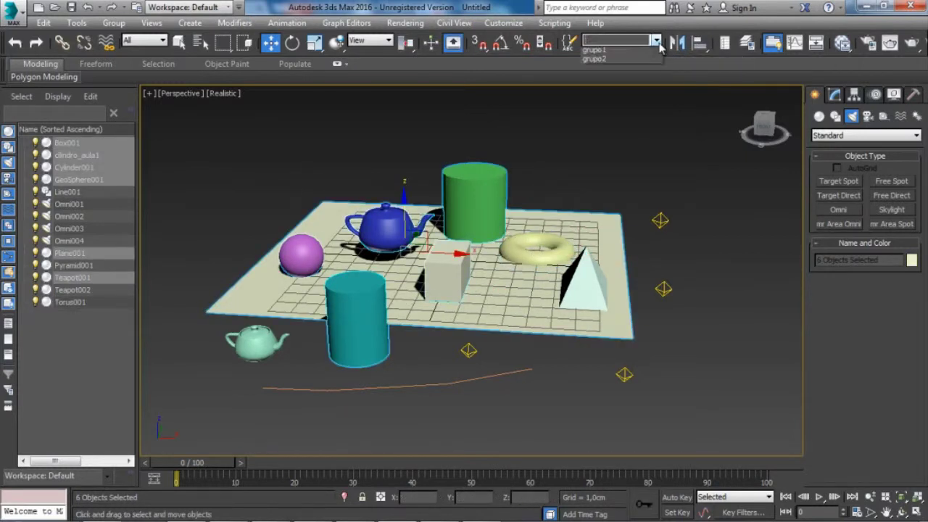
click(620, 61)
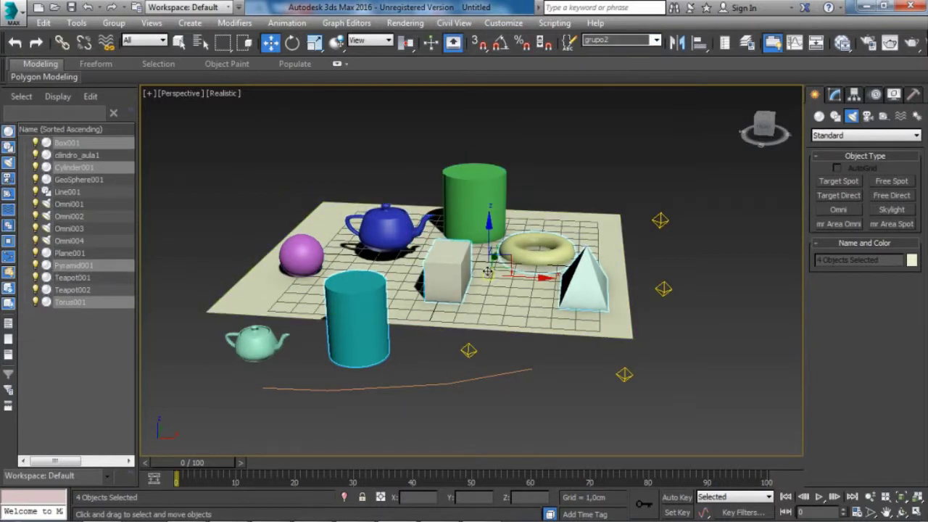
click(656, 40)
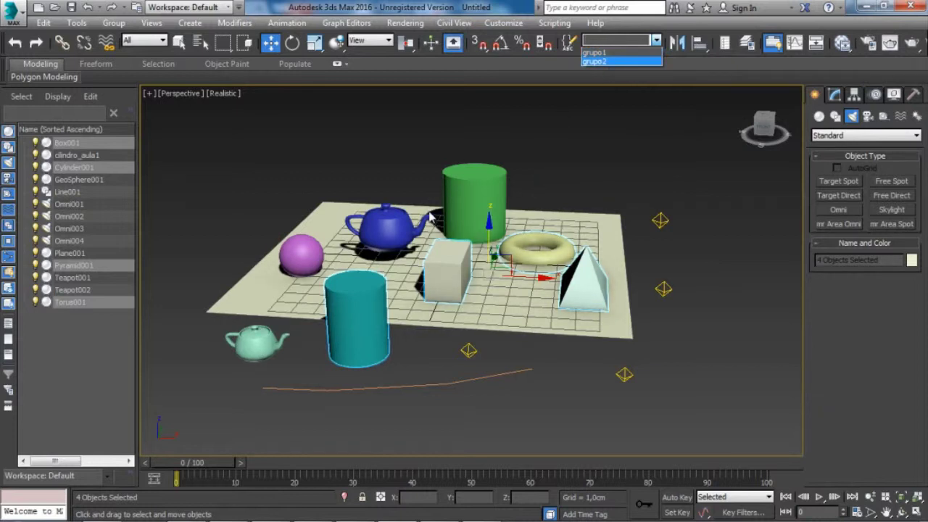
click(397, 180)
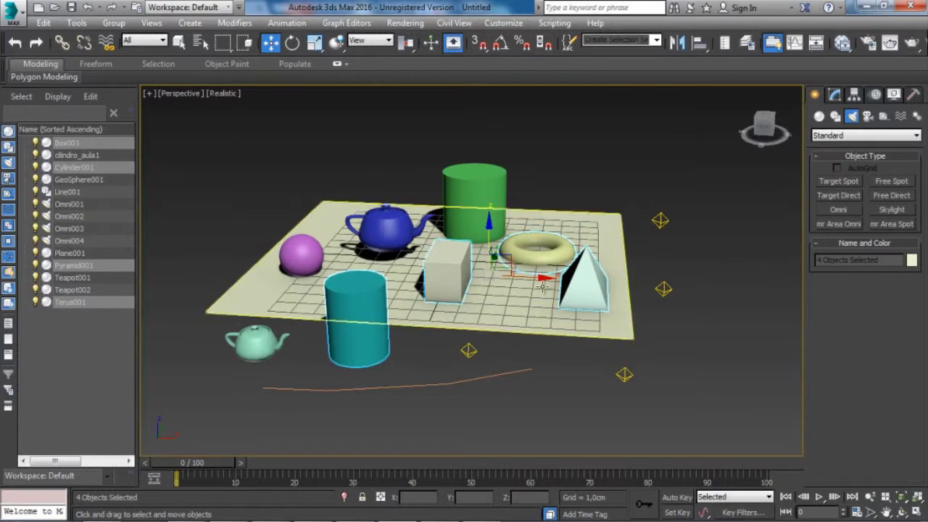
Select all four omni lights together and save them as the named selection set luzes.
click(660, 219)
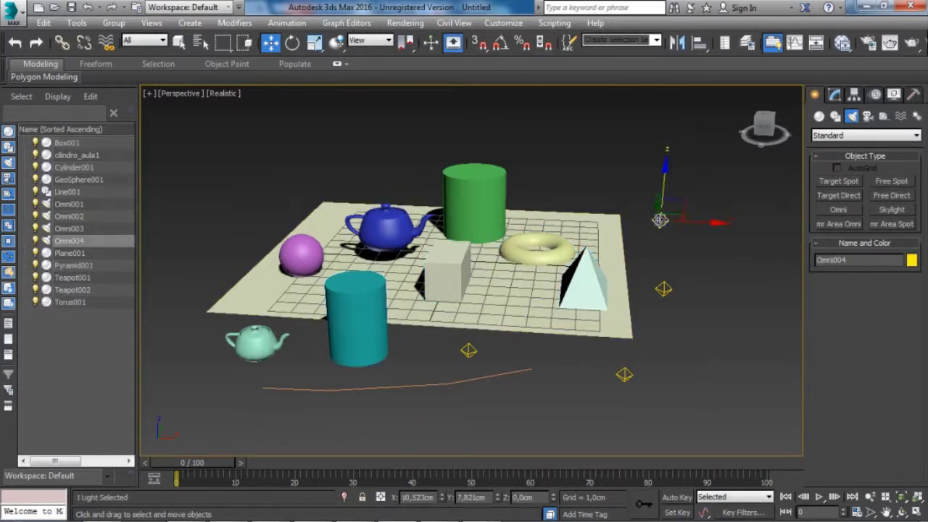
ctrl+click(664, 288)
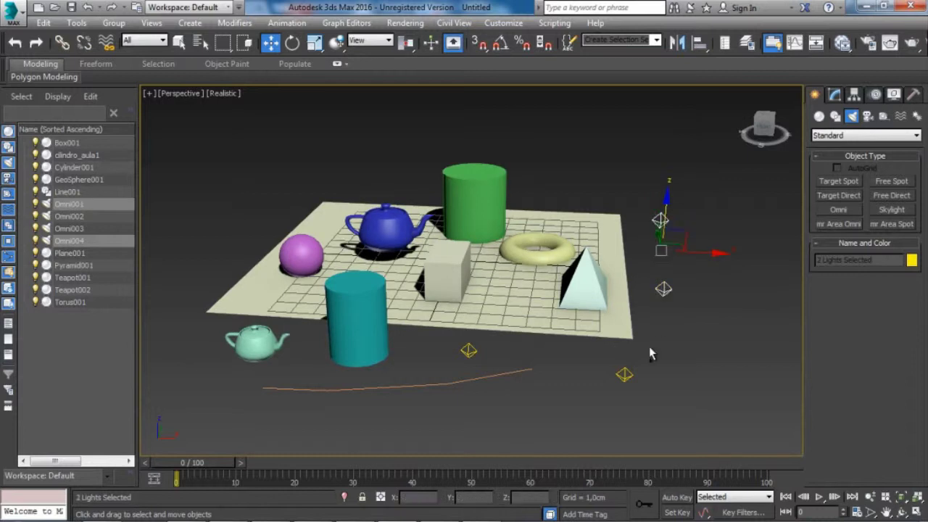
ctrl+click(625, 374)
ctrl+click(468, 352)
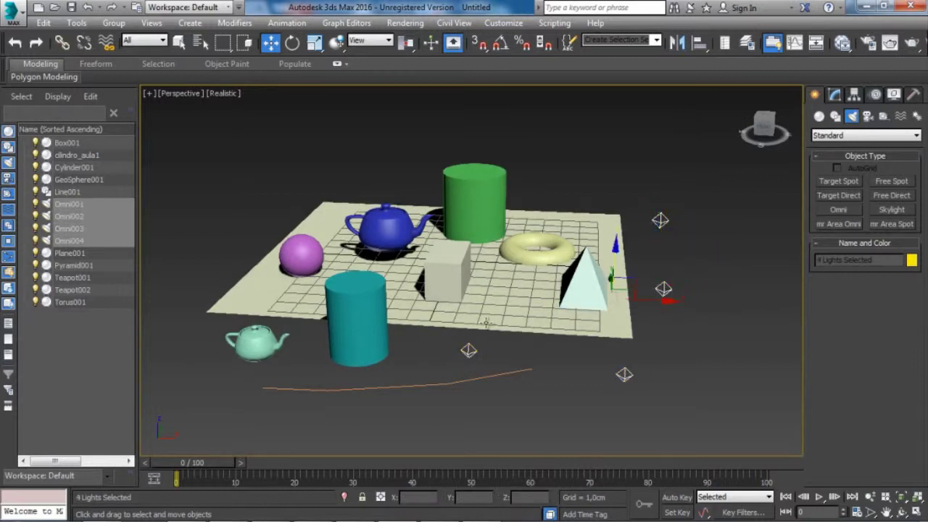
click(602, 41)
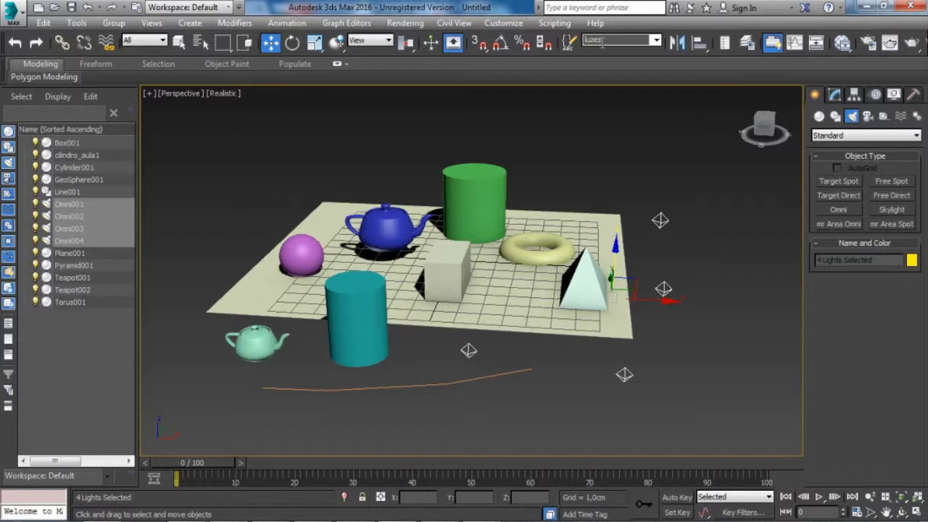
text(luzes)
key(Return)
Clear the selection, select the green cylinder alone, and replace it by recalling the luzes selection set.
click(658, 100)
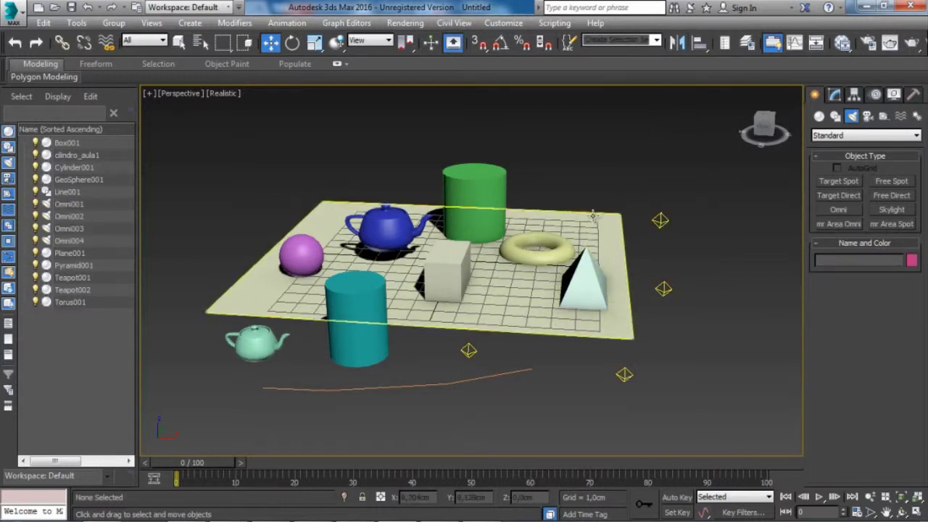
click(454, 209)
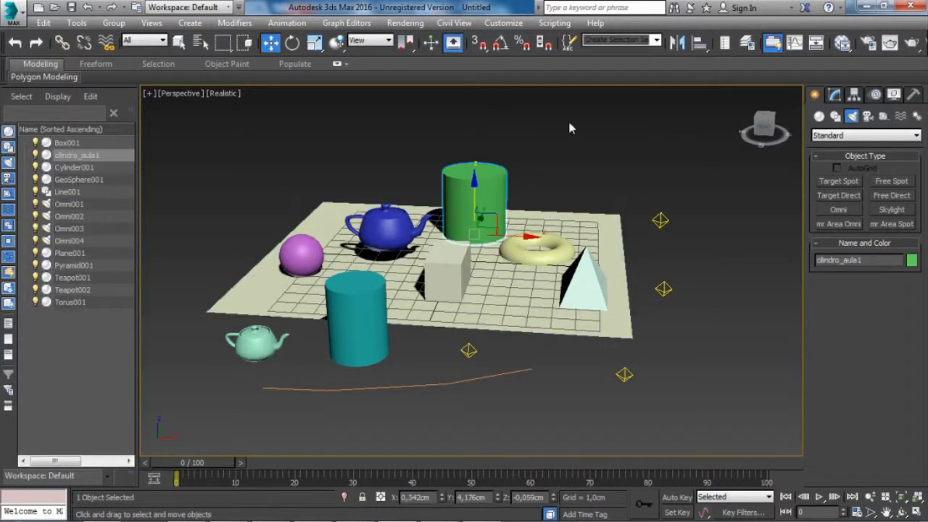
click(656, 41)
click(618, 66)
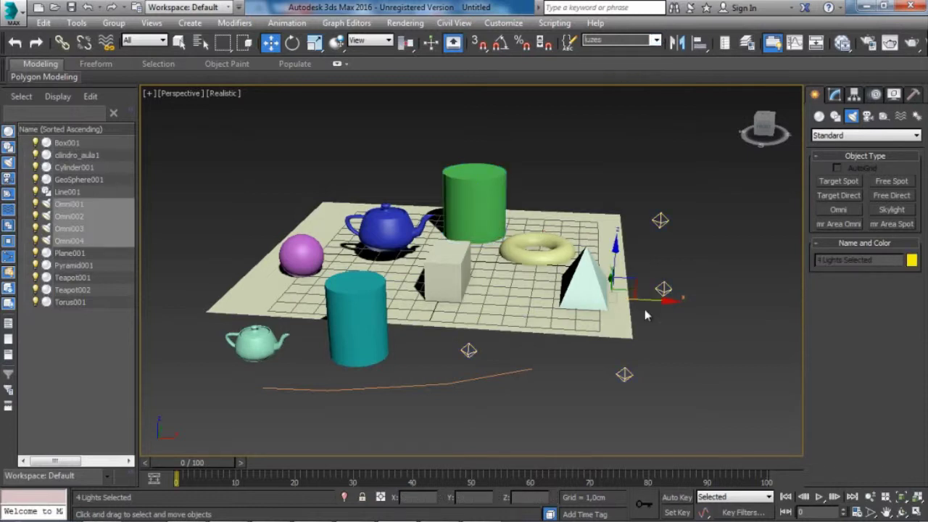
Raise the four selected lights together by about 7.3 cm along the Z axis, above the scene objects.
drag(663, 290, 657, 87)
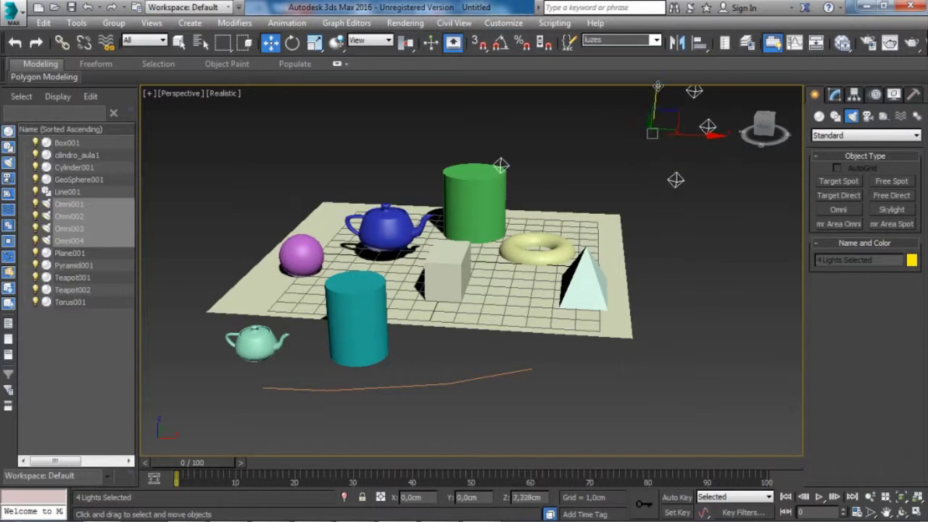
middle_drag(722, 260, 707, 261)
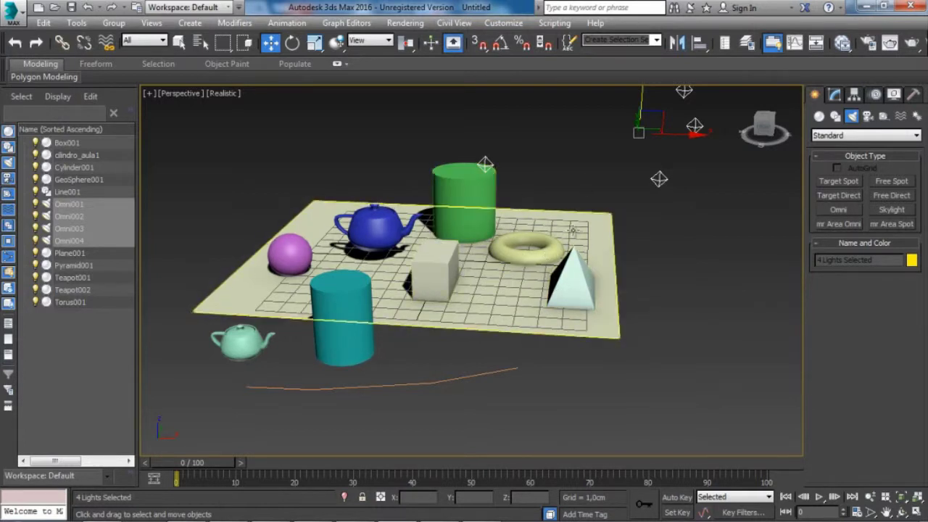
middle_drag(404, 271, 404, 281)
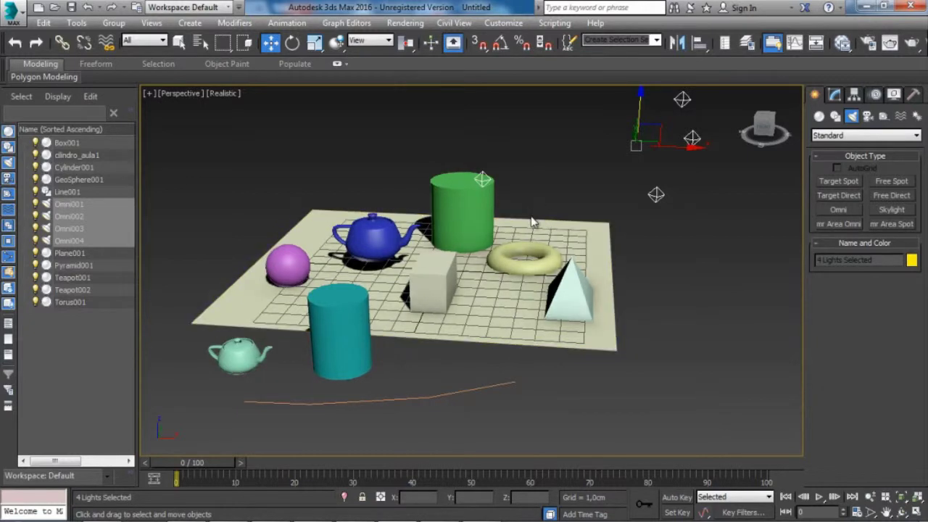
middle_drag(531, 222, 519, 232)
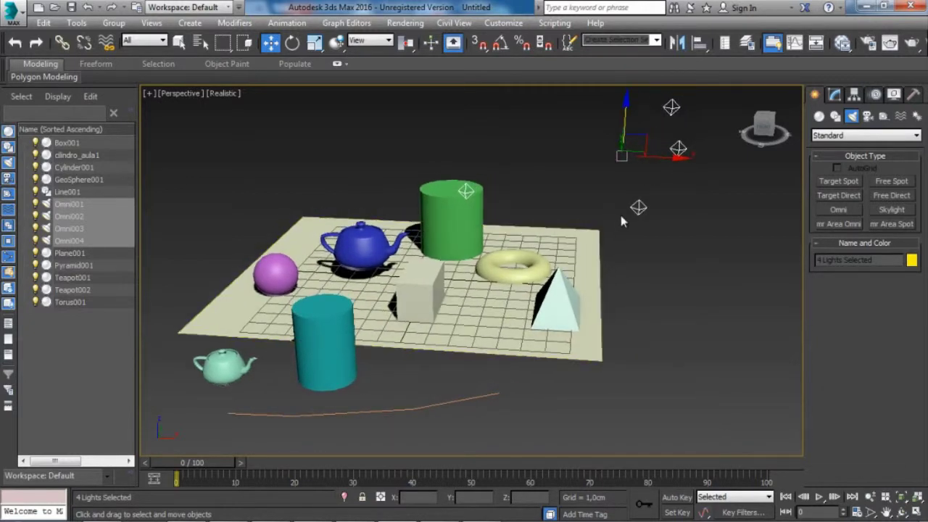